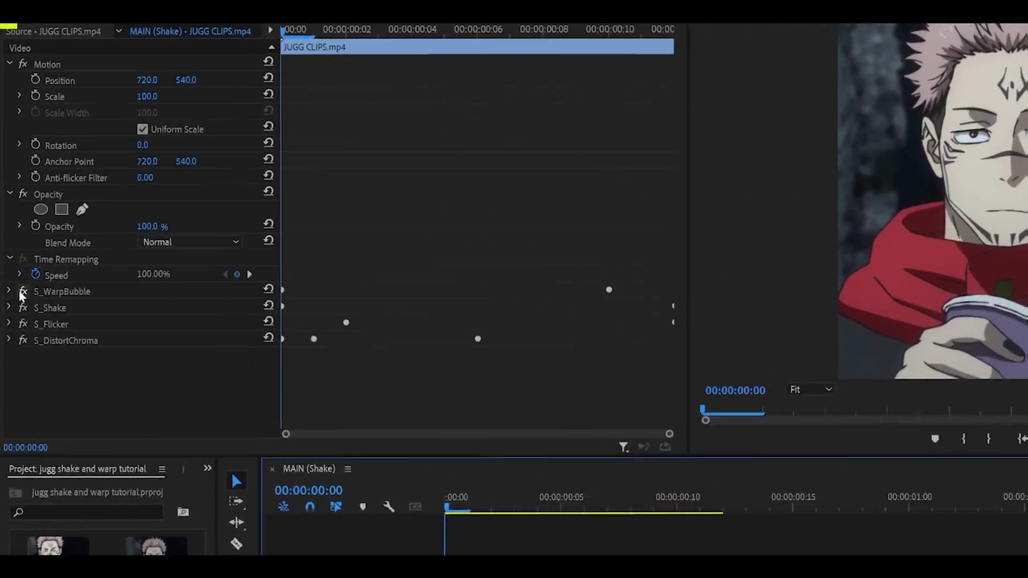
Expand the S_WarpBubble effect and examine its Amplitude keyframes at frames 0 and 10 with their curve
left_click(10, 292)
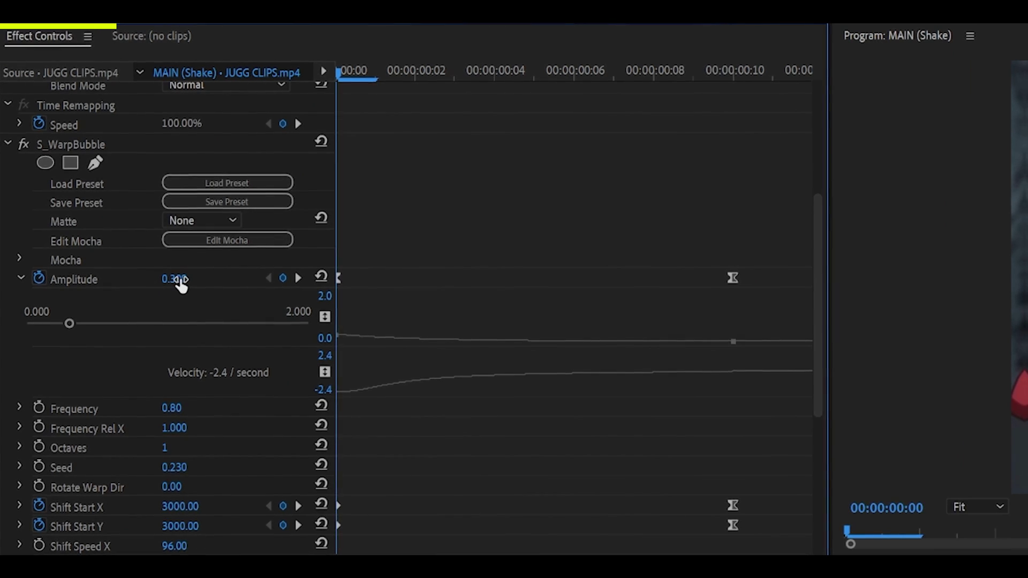
left_click(730, 68)
left_click_drag(230, 243, 452, 245)
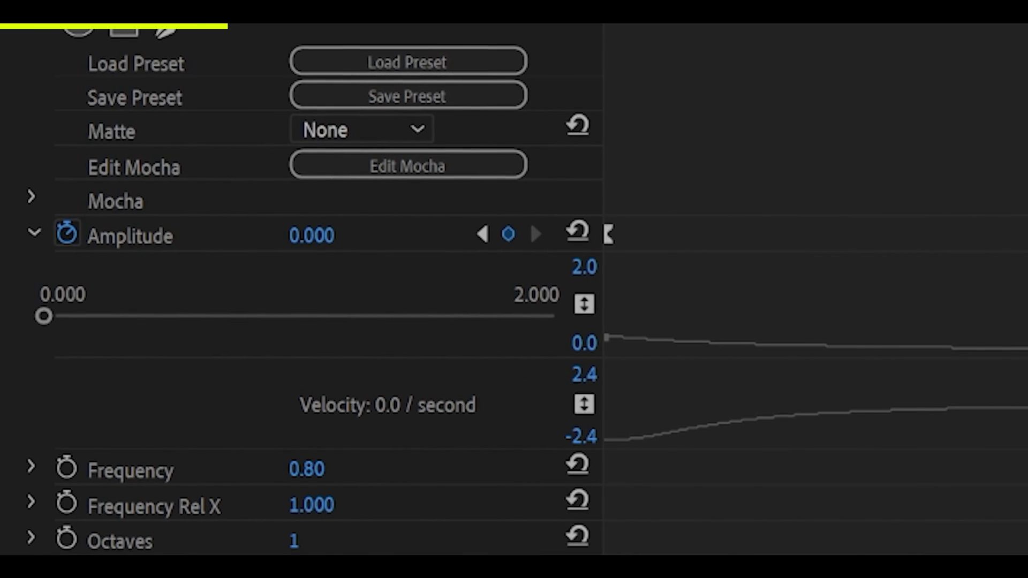
right_click(736, 467)
left_click(702, 207)
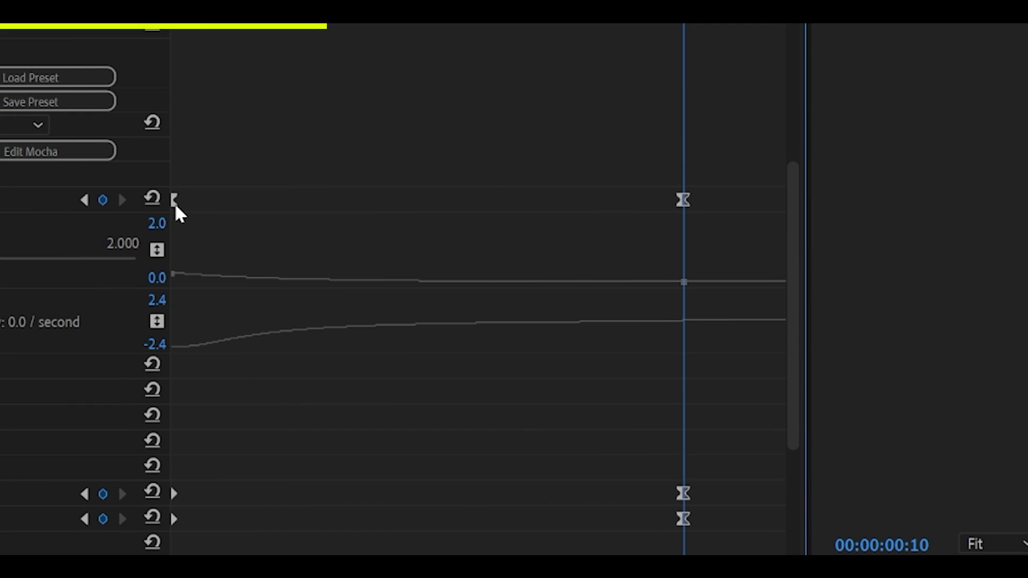
left_click(174, 201)
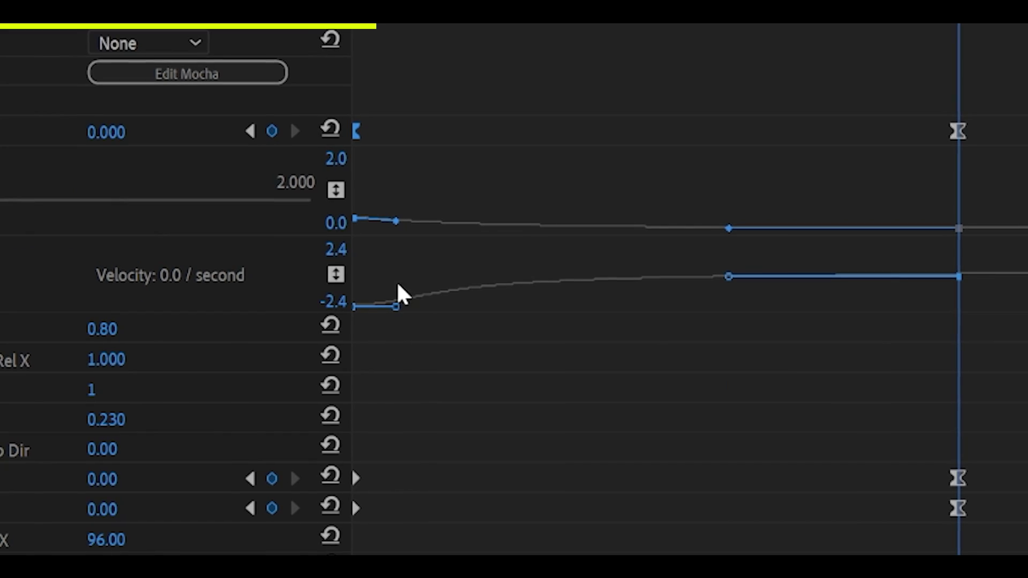
left_click(392, 275)
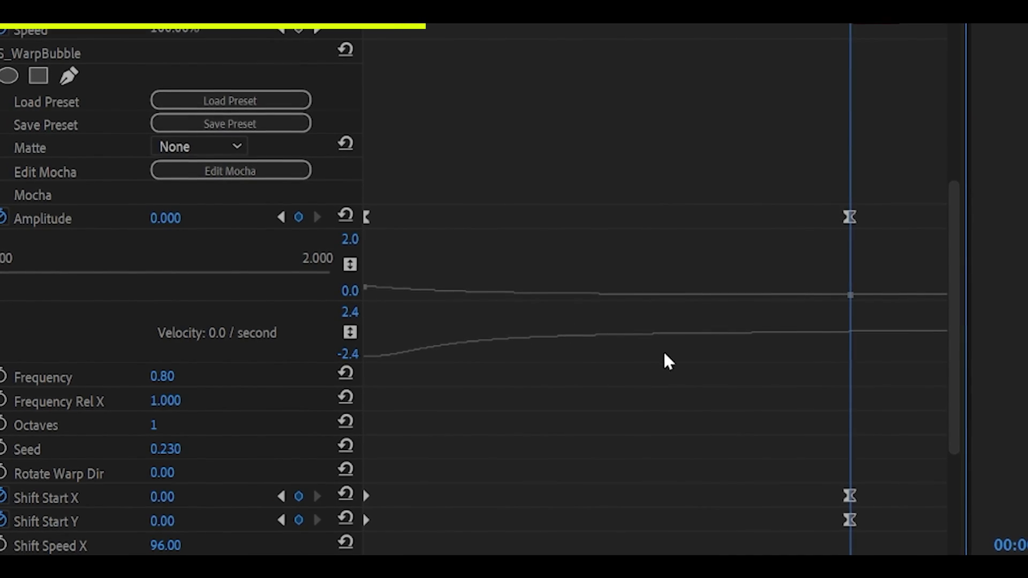
Examine S_WarpBubble's Shift Start X and Shift Start Y values at frames 0 and 10, including the frame 10 keyframes' interpolation
scroll(664, 352, "down", 4)
left_click_drag(422, 69, 337, 66)
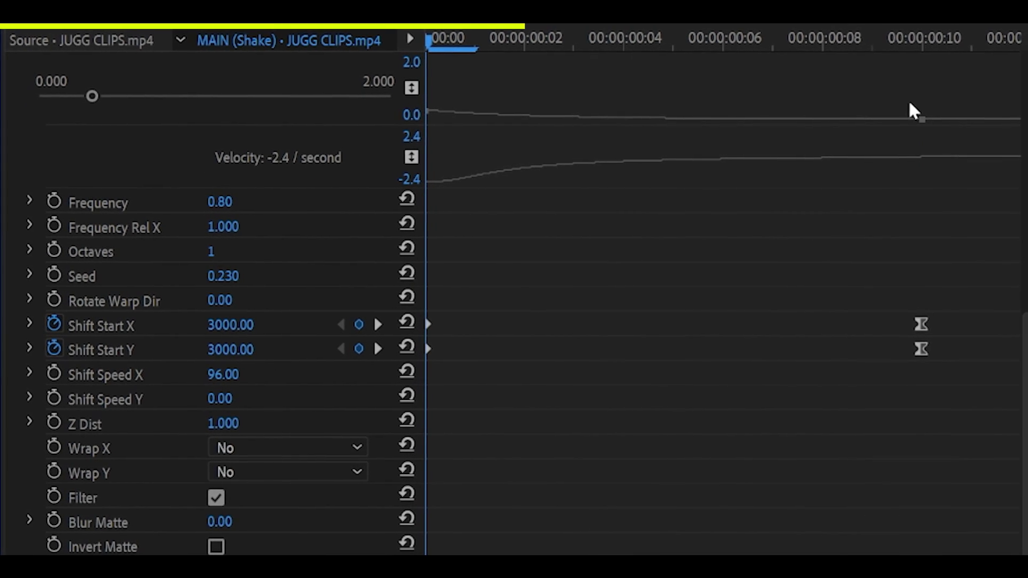
left_click(926, 36)
scroll(731, 196, "up", 3)
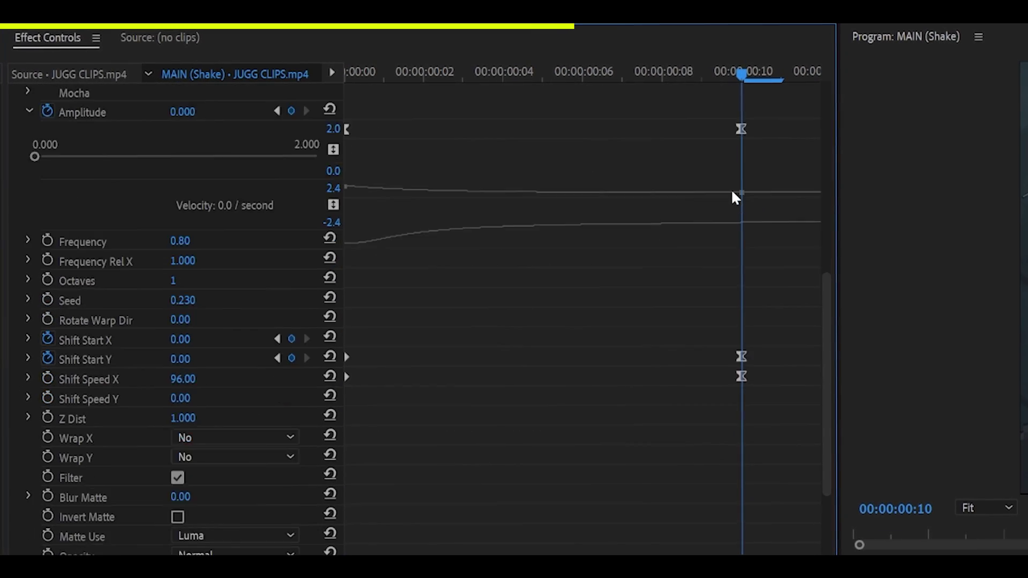
scroll(731, 195, "down", 4)
left_click_drag(760, 263, 706, 309)
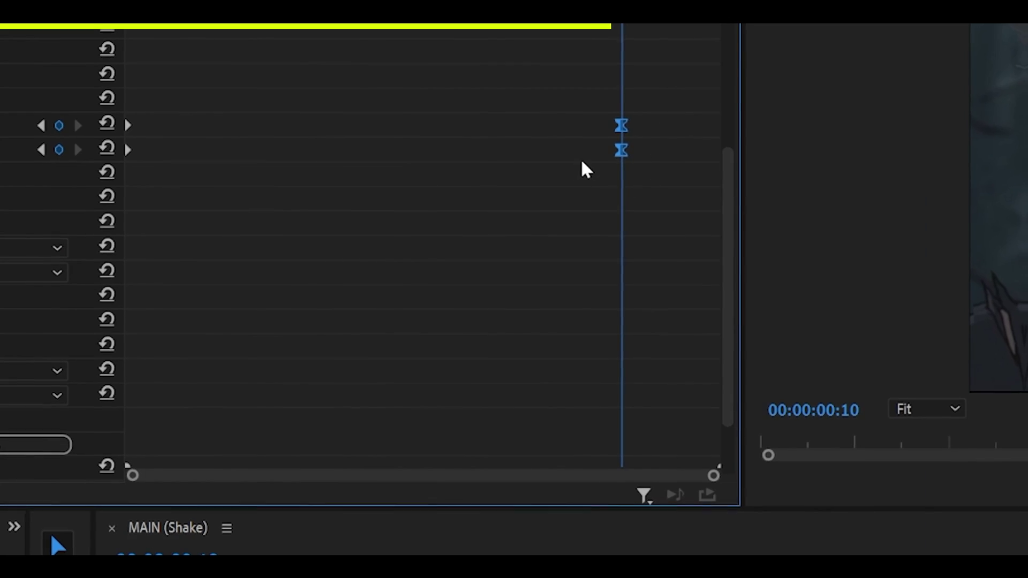
right_click(621, 151)
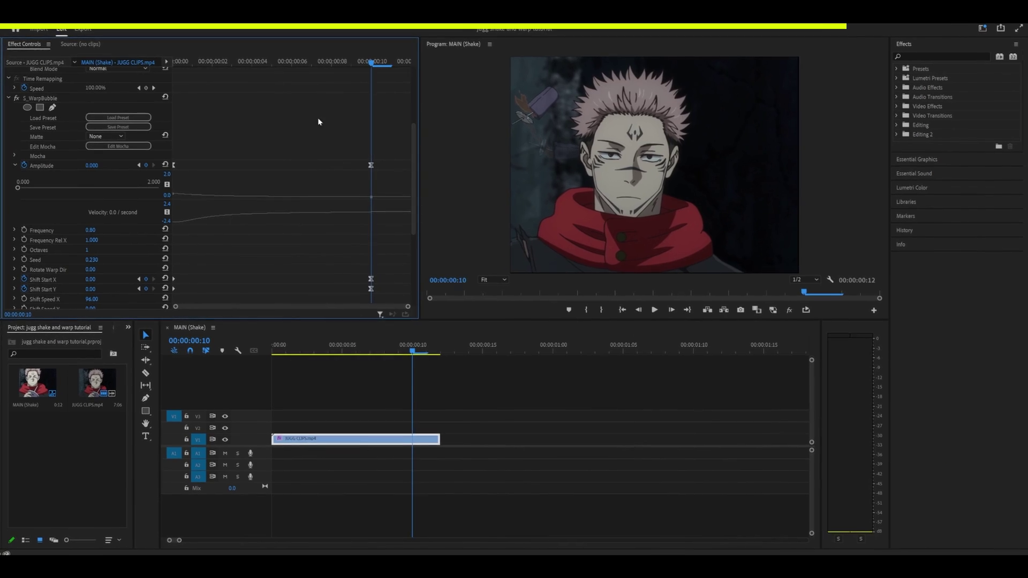
Set S_WarpBubble's Wrap X to Reflect and collapse the effect
scroll(186, 261, "down", 3)
left_click(128, 284)
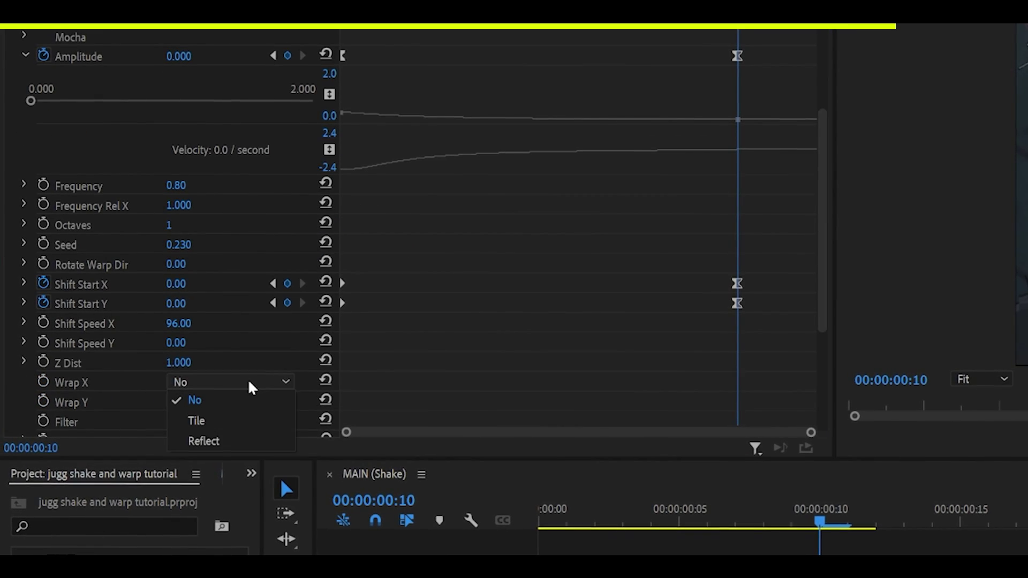
left_click(266, 441)
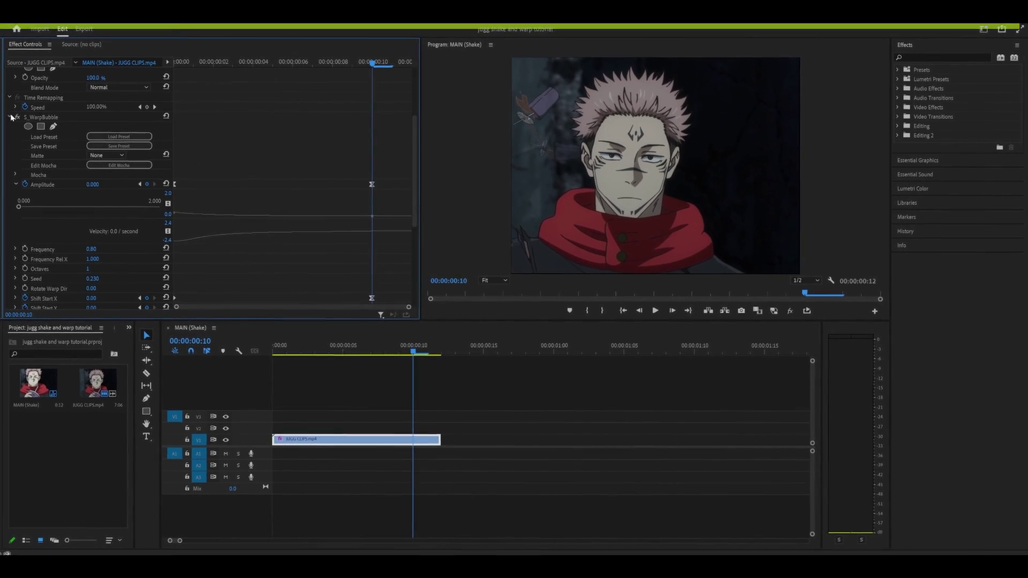
left_click(12, 117)
Expand the S_Shake effect and check its Amplitude on the first frame and at the end of the clip
left_click(13, 229)
scroll(246, 155, "down", 3)
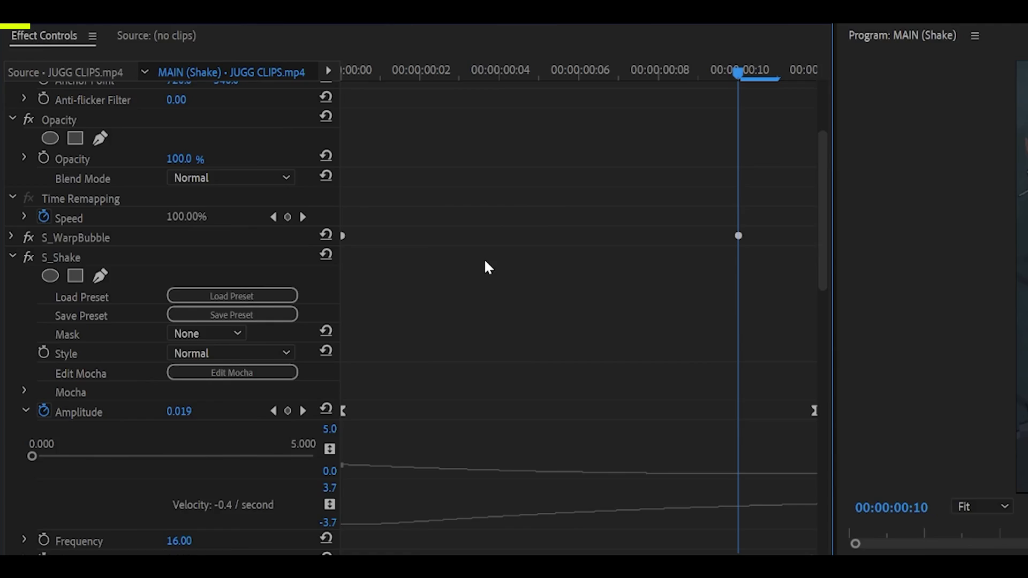
left_click_drag(739, 72, 343, 72)
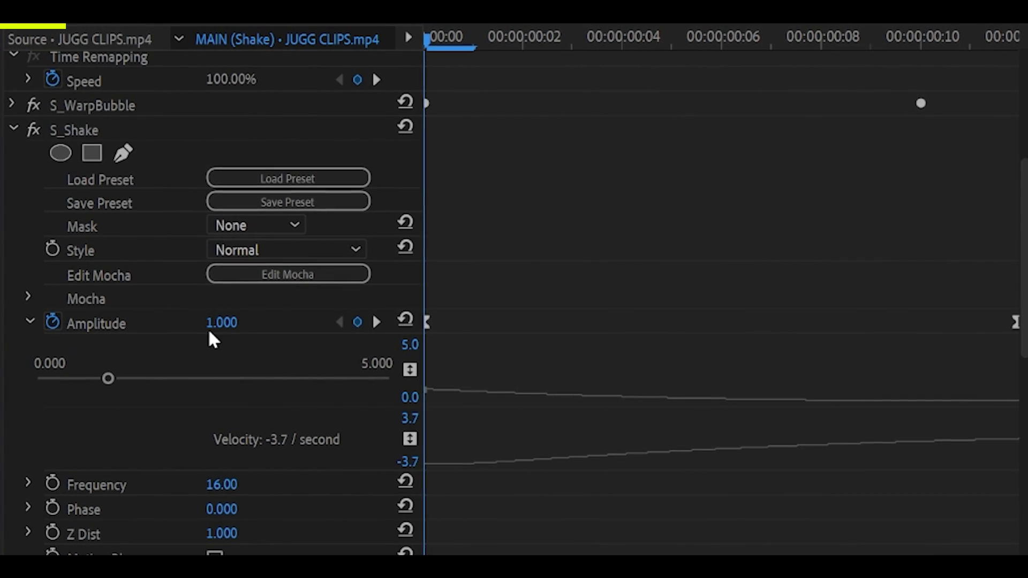
left_click(973, 98)
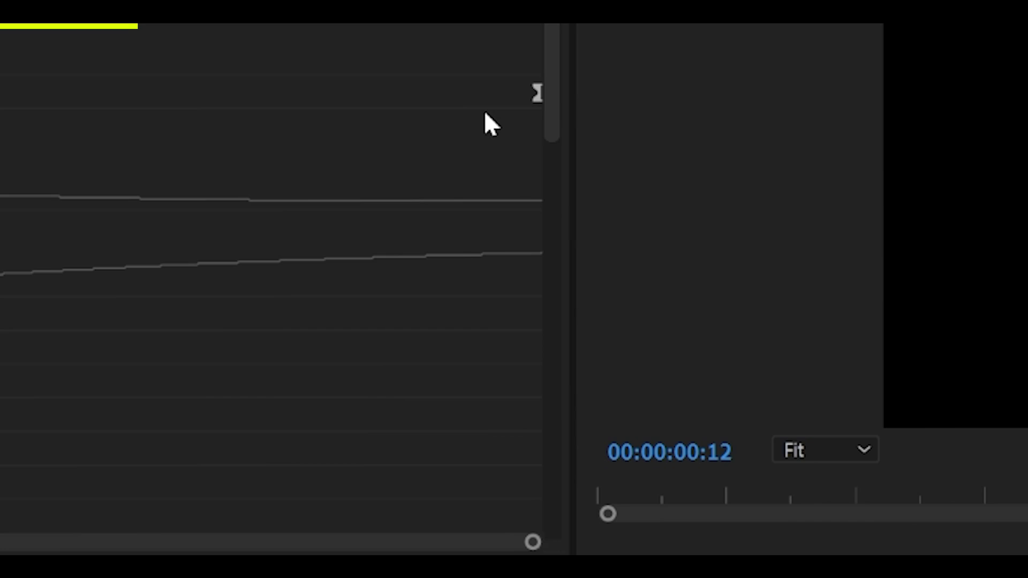
Move the last S_Shake Amplitude keyframe to frame 11 and adjust the velocity handles of both Amplitude keyframes
right_click(538, 98)
left_click(586, 462)
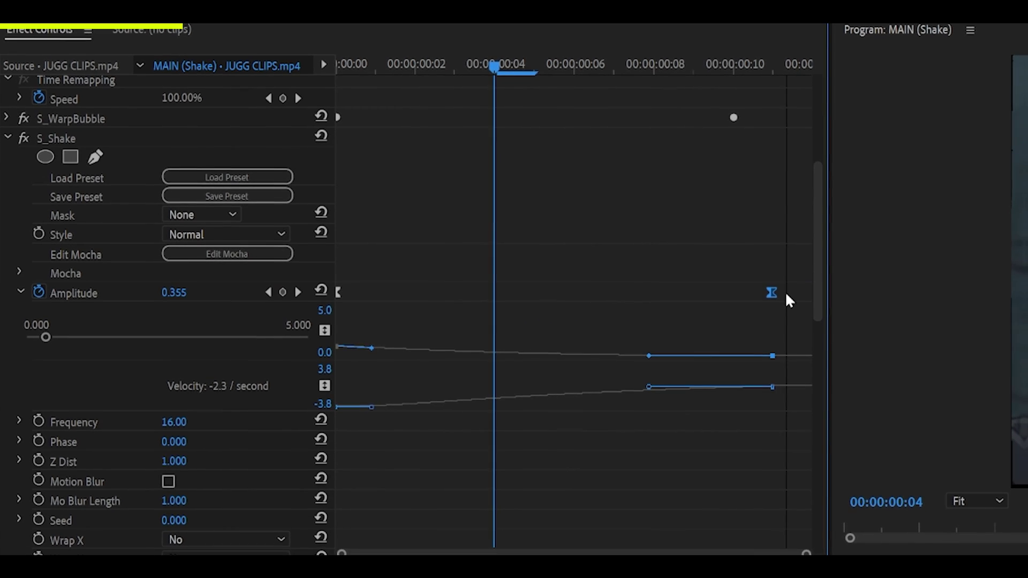
left_click_drag(649, 386, 635, 386)
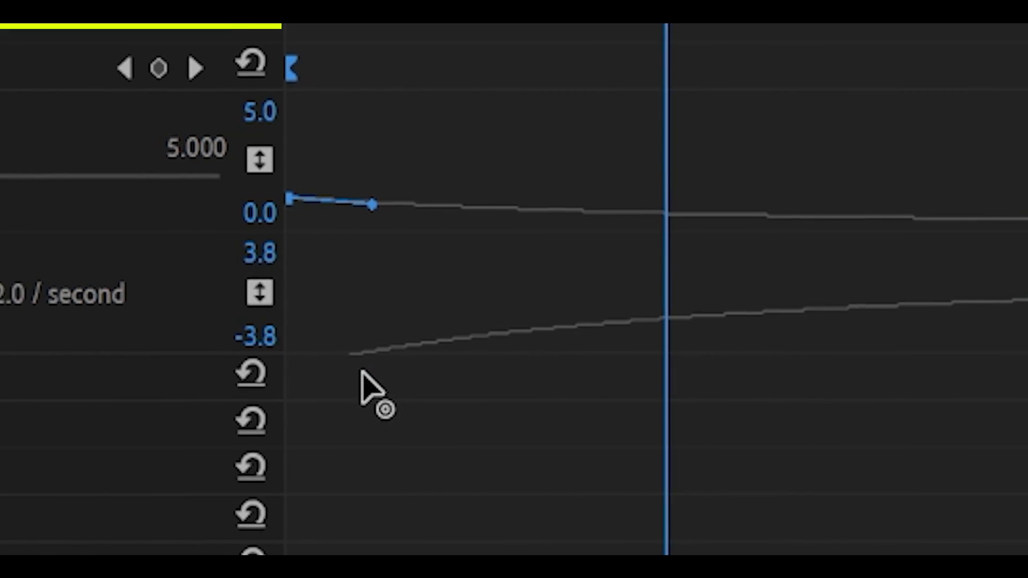
left_click_drag(362, 370, 291, 386)
Set S_Shake's Wrap X and Wrap Y to Reflect, review its settings and collapse the effect
scroll(342, 294, "down", 2)
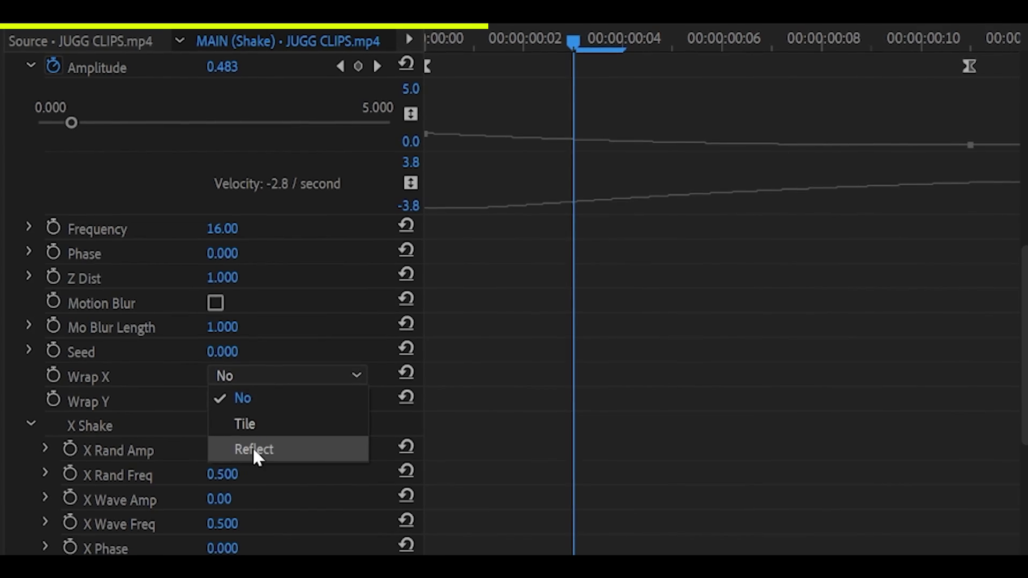
left_click(259, 399)
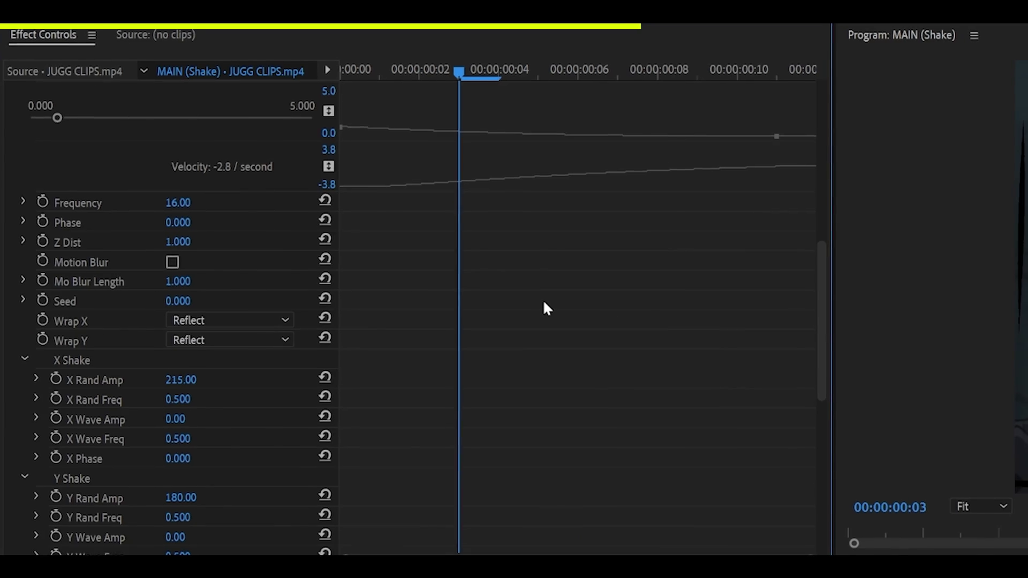
scroll(546, 302, "up", 3)
scroll(546, 305, "up", 2)
scroll(546, 305, "down", 4)
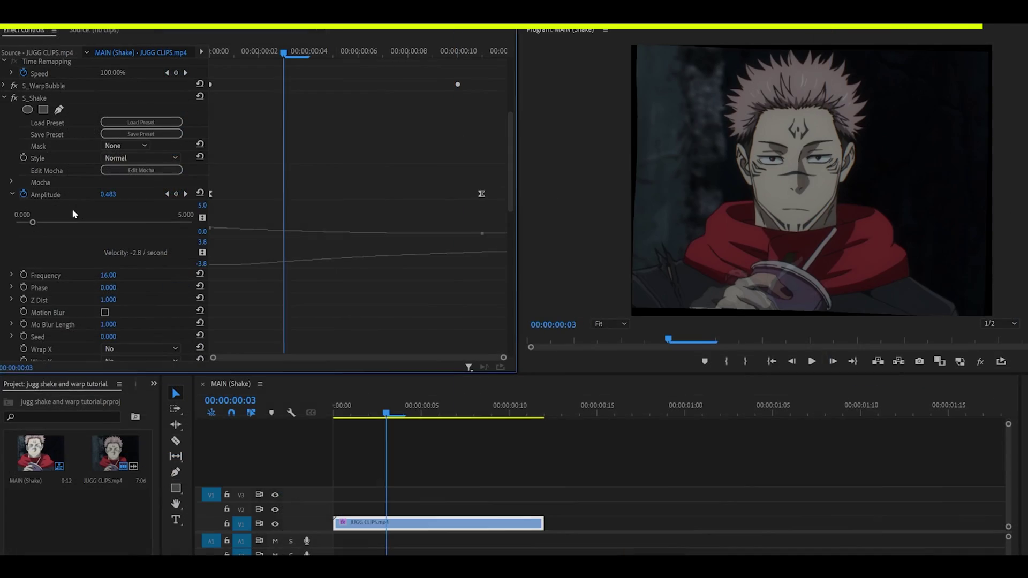
left_click(5, 98)
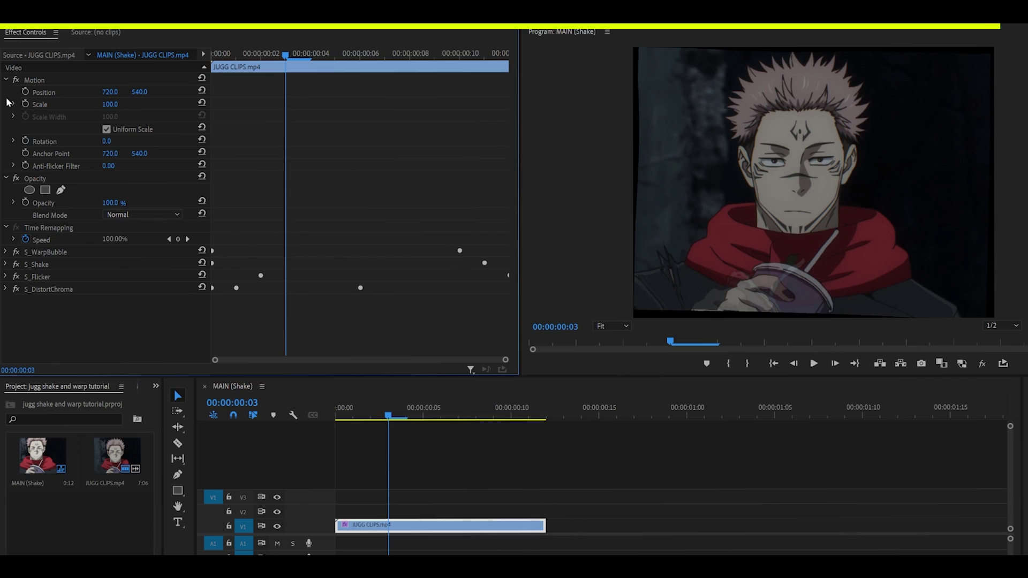
Expand the S_Flicker effect and examine its Amplitude keyframes at frame 2 and at the end of the clip
left_click(5, 275)
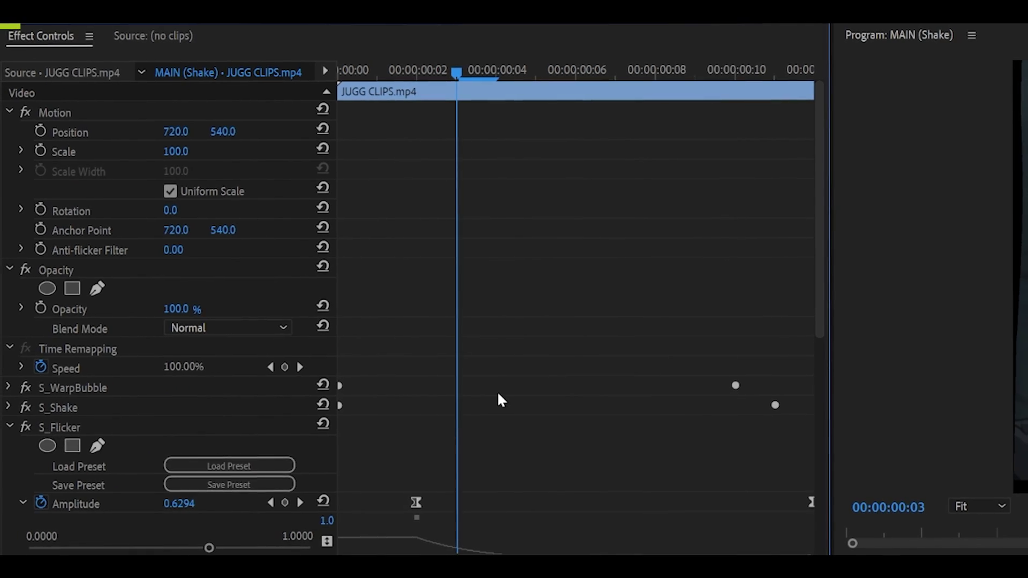
scroll(309, 257, "down", 4)
key("Left")
key("Left")
key("Left")
key("Right")
key("Right")
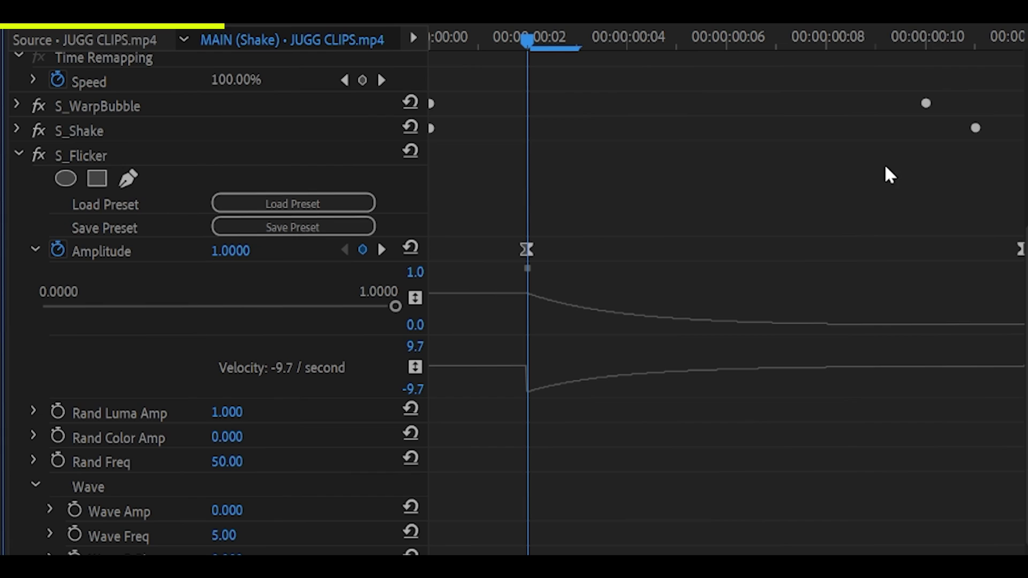
key("Down")
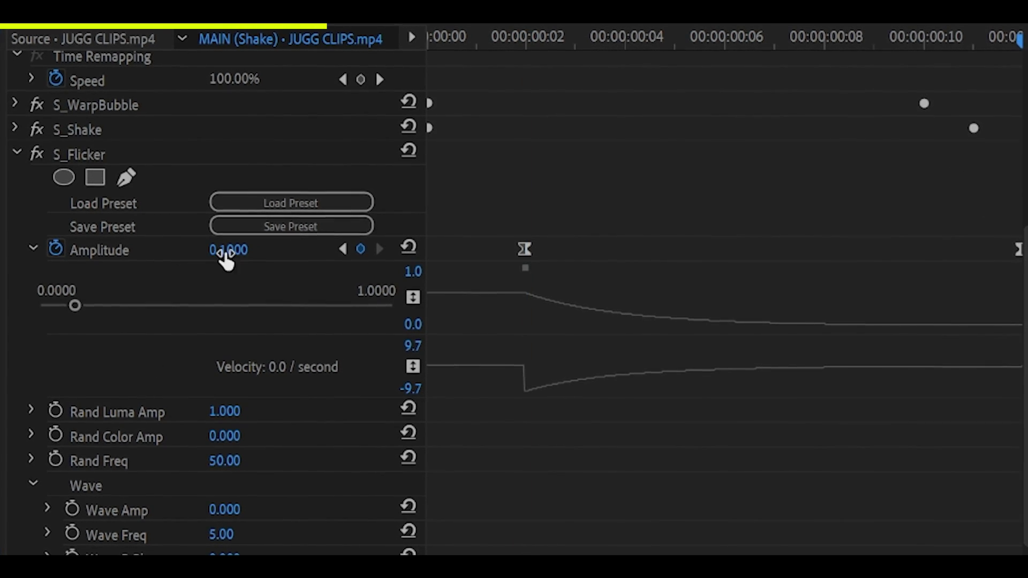
Move the last S_Flicker Amplitude keyframe to frame 11 and inspect the velocity handles of the curve
right_click(1018, 250)
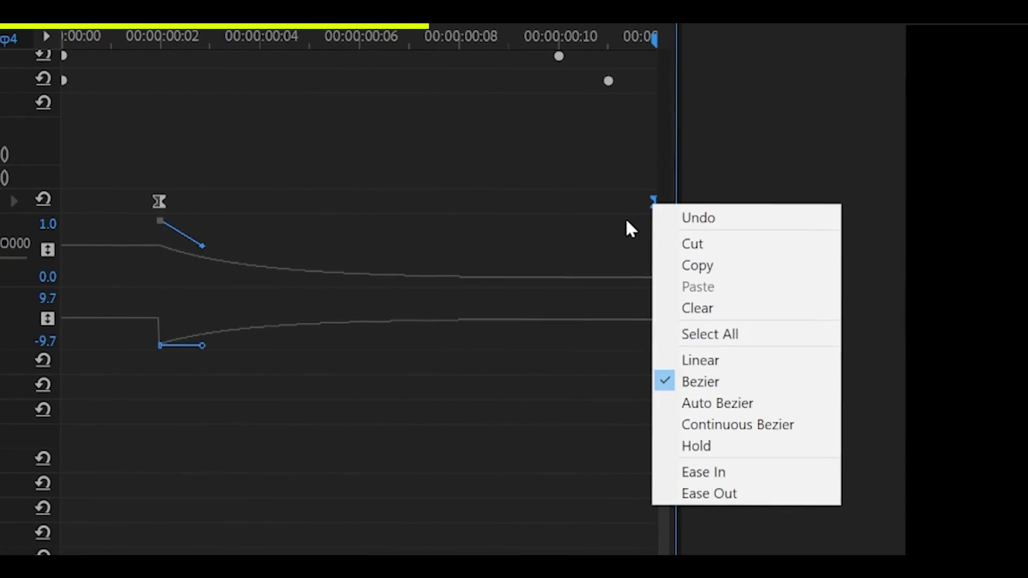
left_click(449, 460)
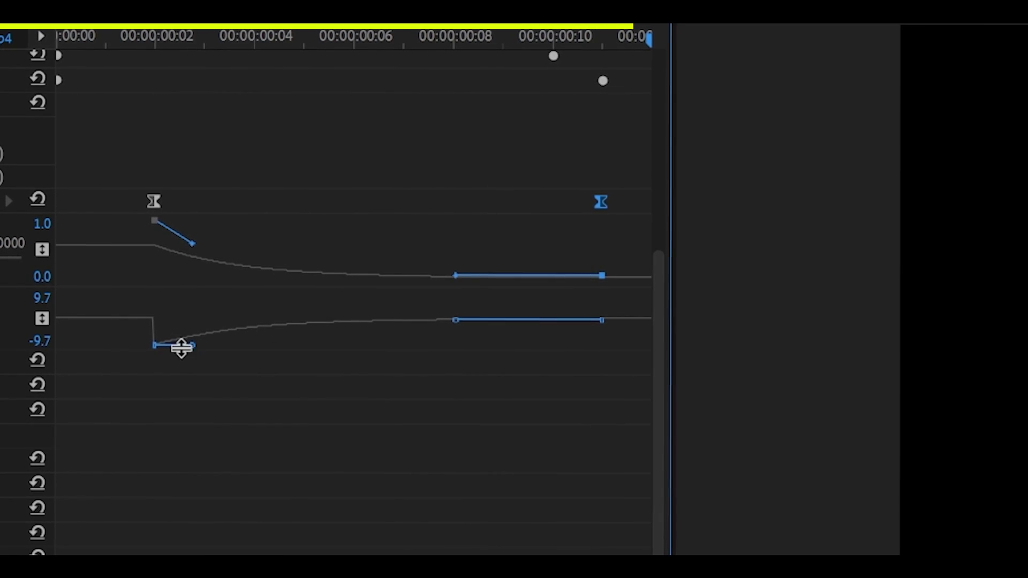
left_click(152, 362)
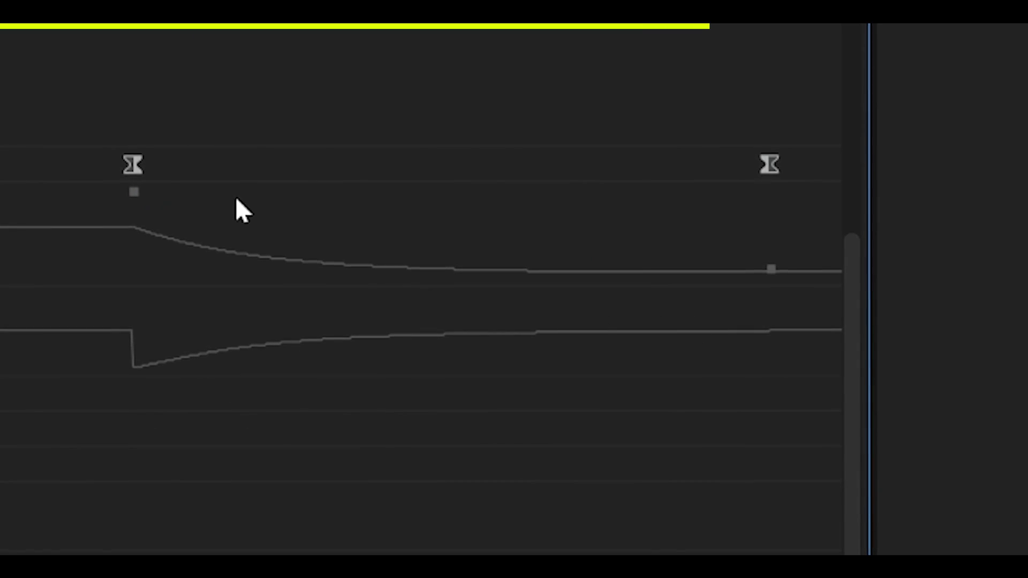
left_click(769, 165)
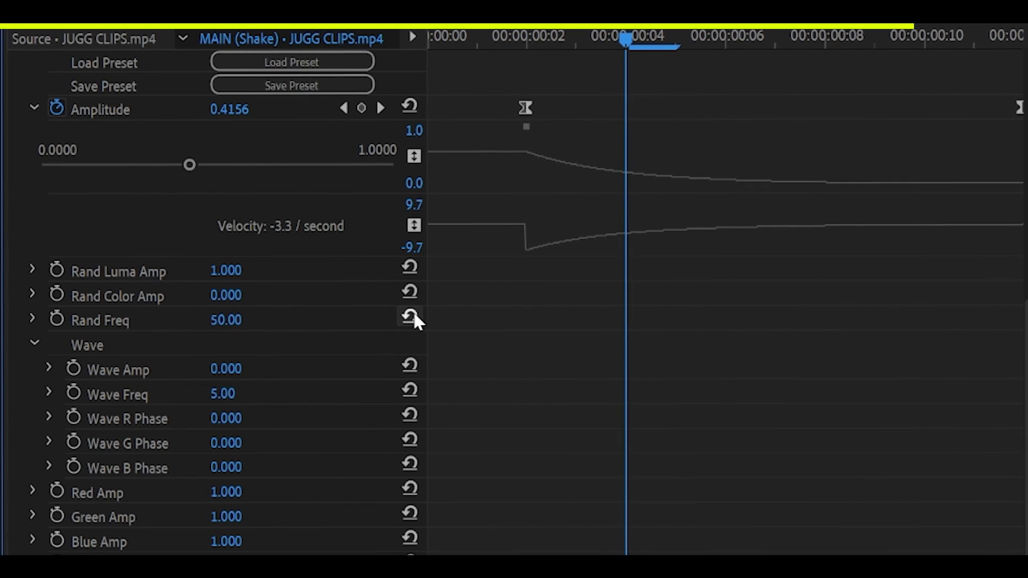
Try resetting S_Flicker's Rand Freq to its default and undo the reset
left_click(412, 312)
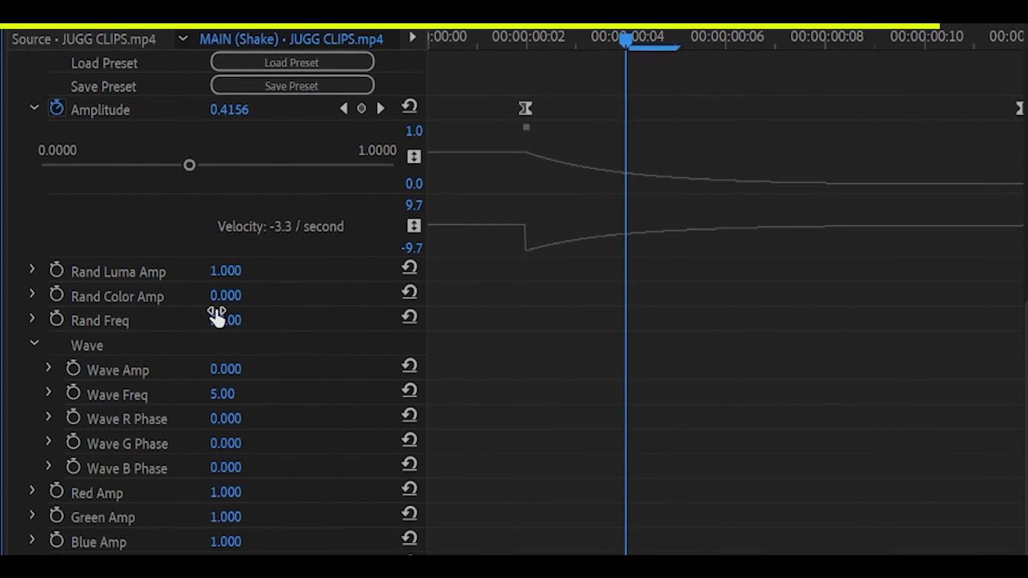
key("ctrl+z")
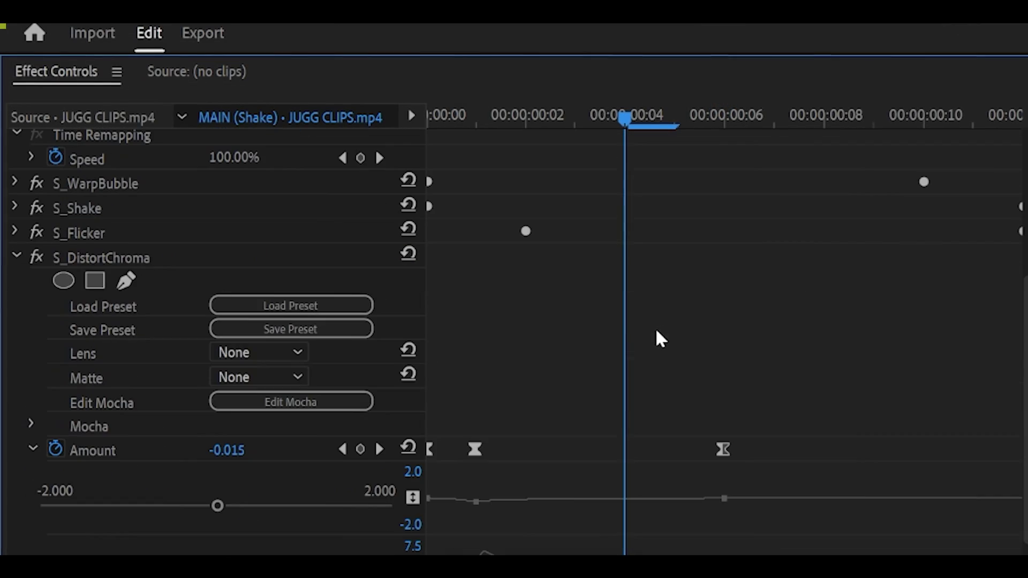
Examine the S_DistortChroma Amount keyframes and compare the preview between the first frame and frame 3
left_click_drag(476, 121, 429, 121)
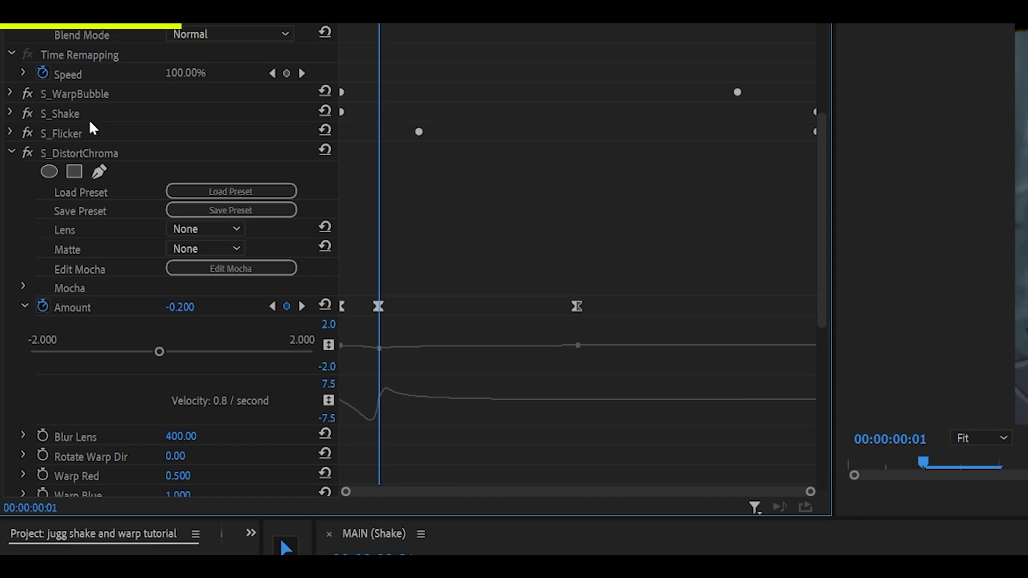
key("Right")
key("Right")
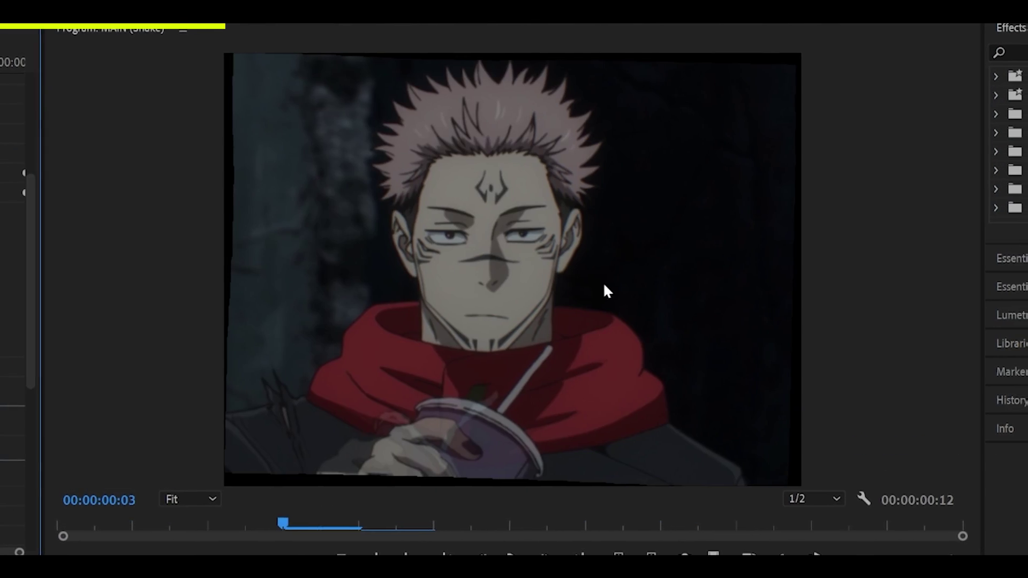
key("Home")
key("Right")
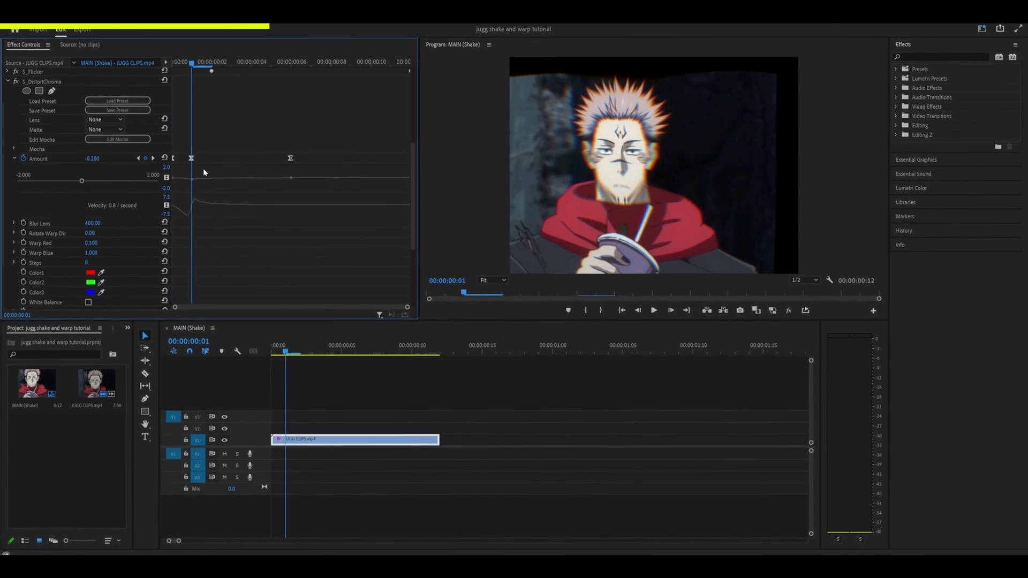
Try cutting the first S_DistortChroma Amount keyframe and restore it
left_click(173, 159)
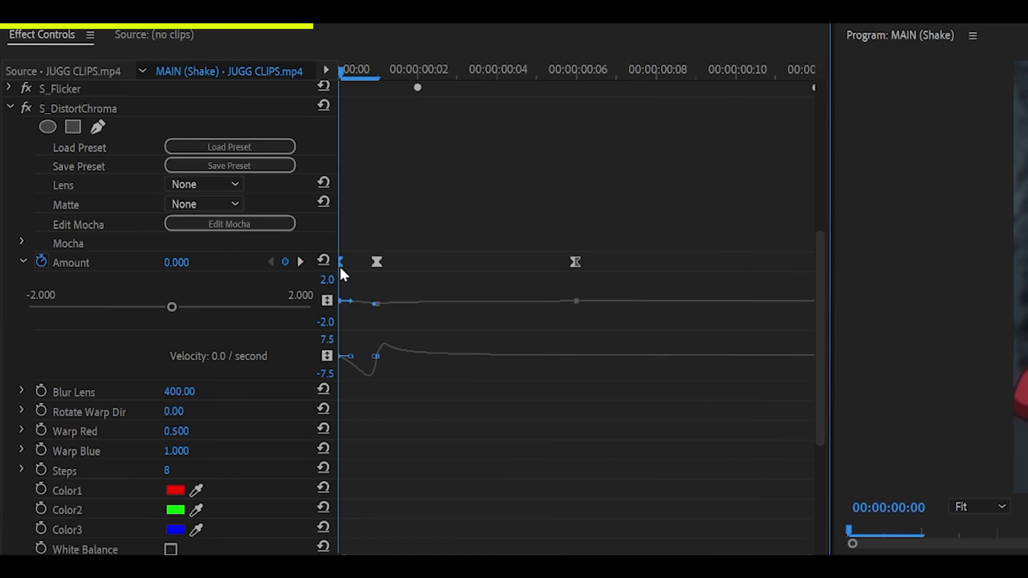
right_click(343, 262)
left_click(373, 312)
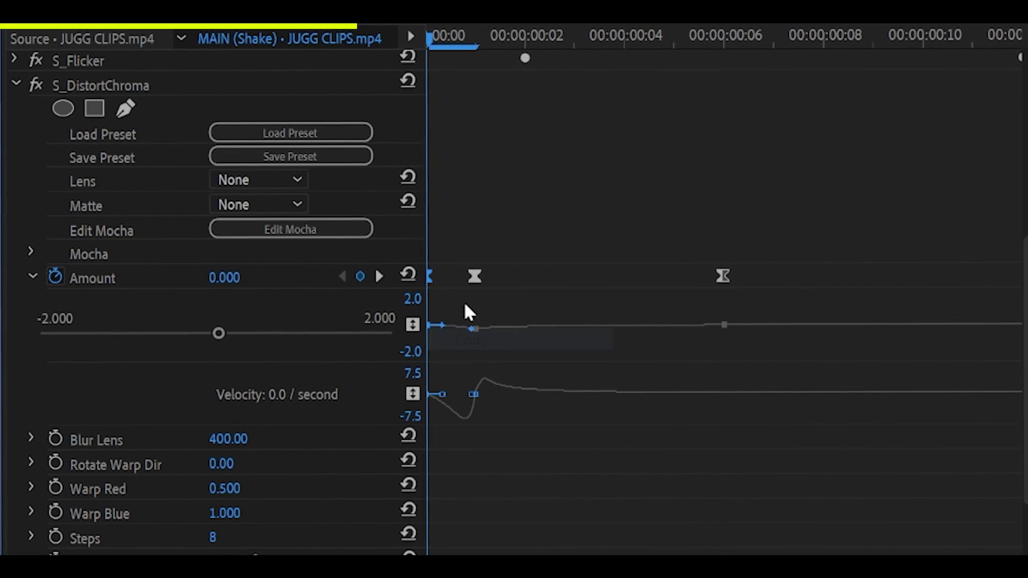
right_click(428, 276)
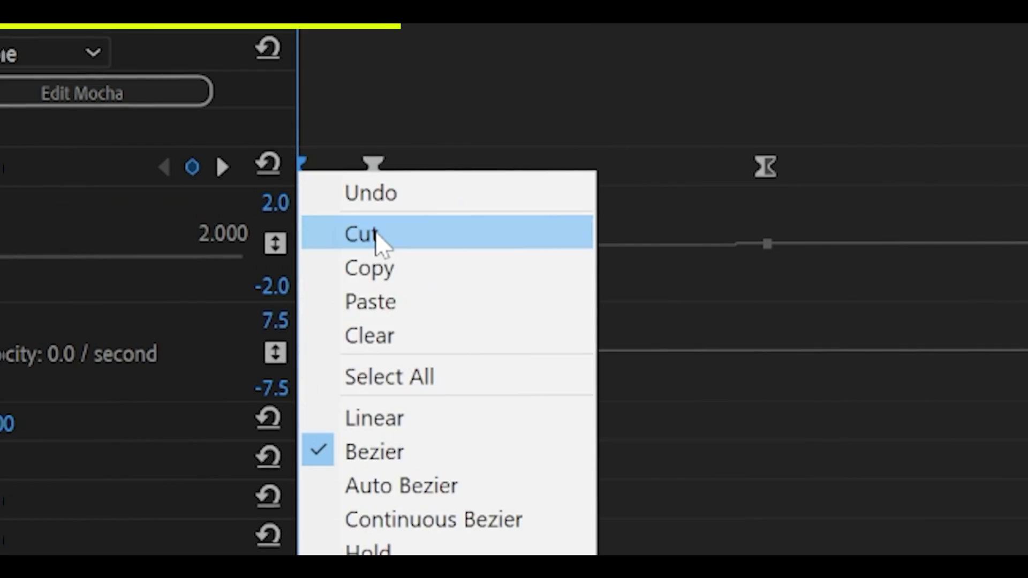
left_click(376, 234)
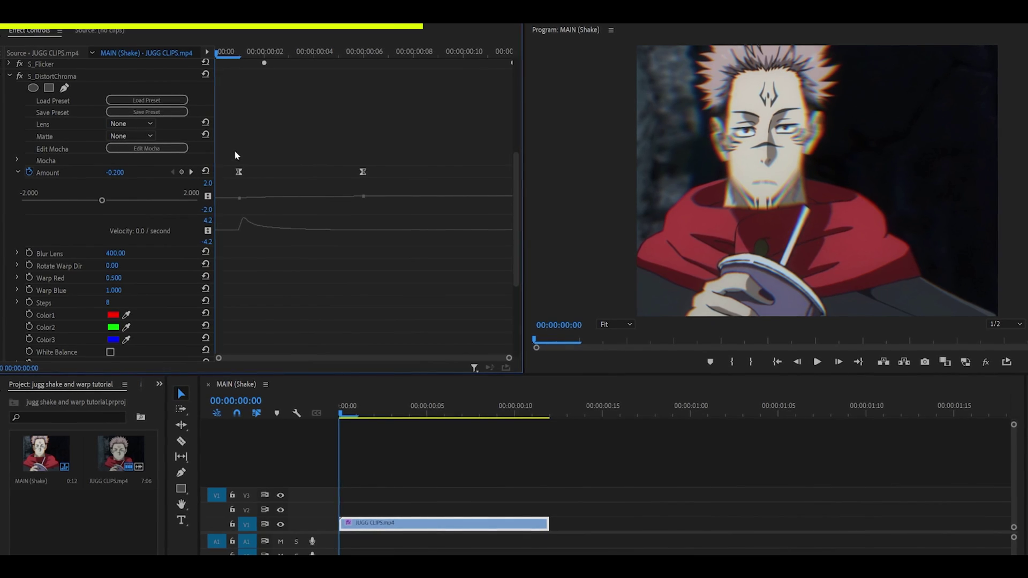
key("ctrl+v")
Step through the clip frame by frame to frame 6 and examine how the S_DistortChroma Amount changes between its keyframes
key("Right")
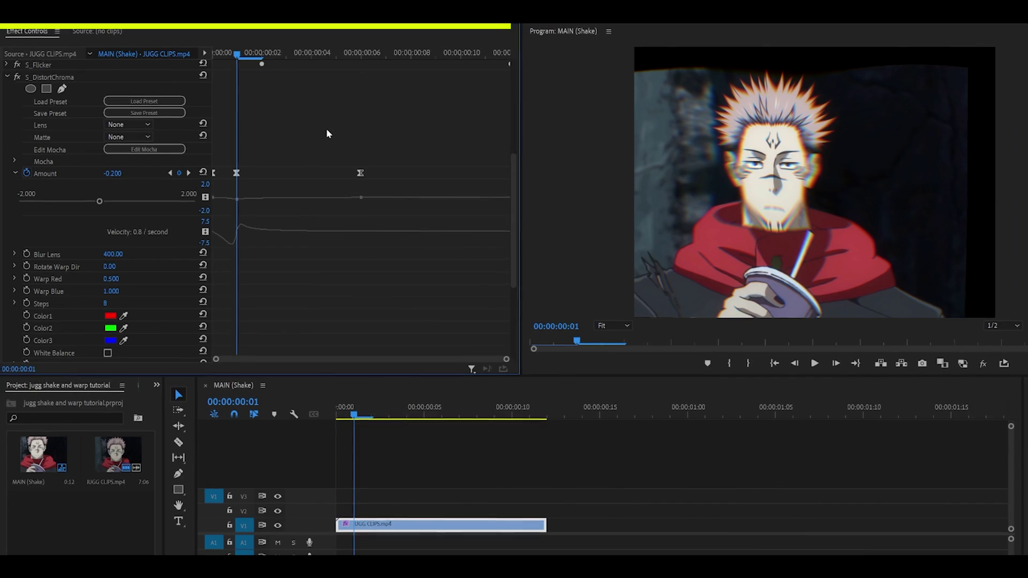
key("Right")
key("Right")
key("Right")
key("Right")
key("Right")
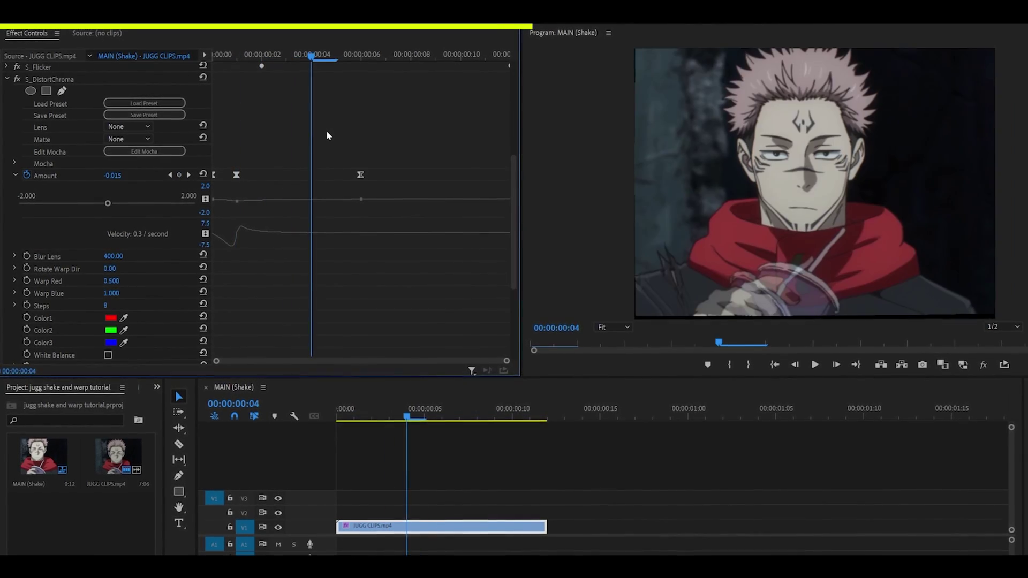
key("Left")
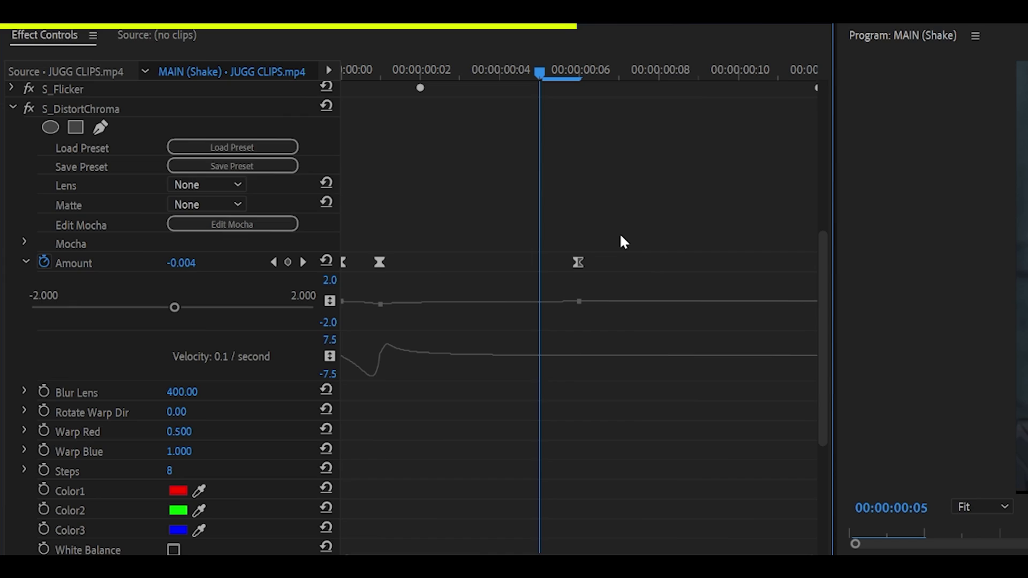
key("Left")
key("Right")
key("Right")
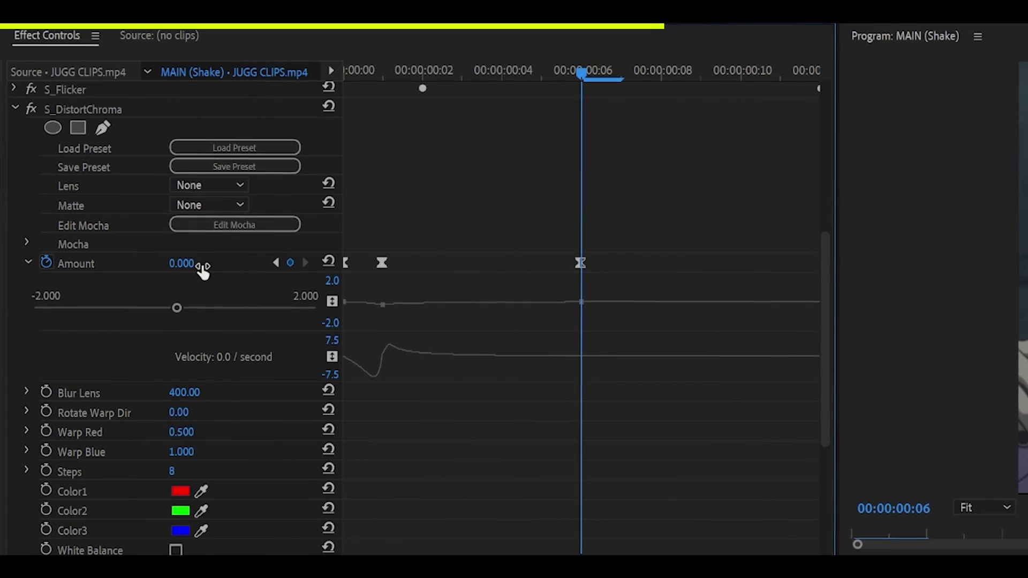
Inspect the interpolation options of the S_DistortChroma Amount keyframe at frame 6 and the velocity handles of all three Amount keyframes
right_click(578, 262)
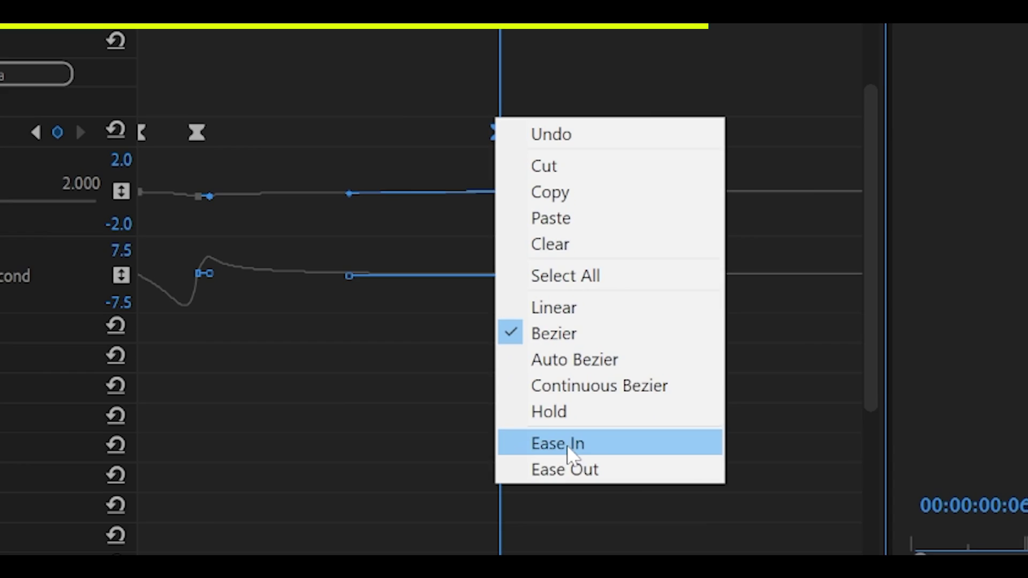
left_click(449, 355)
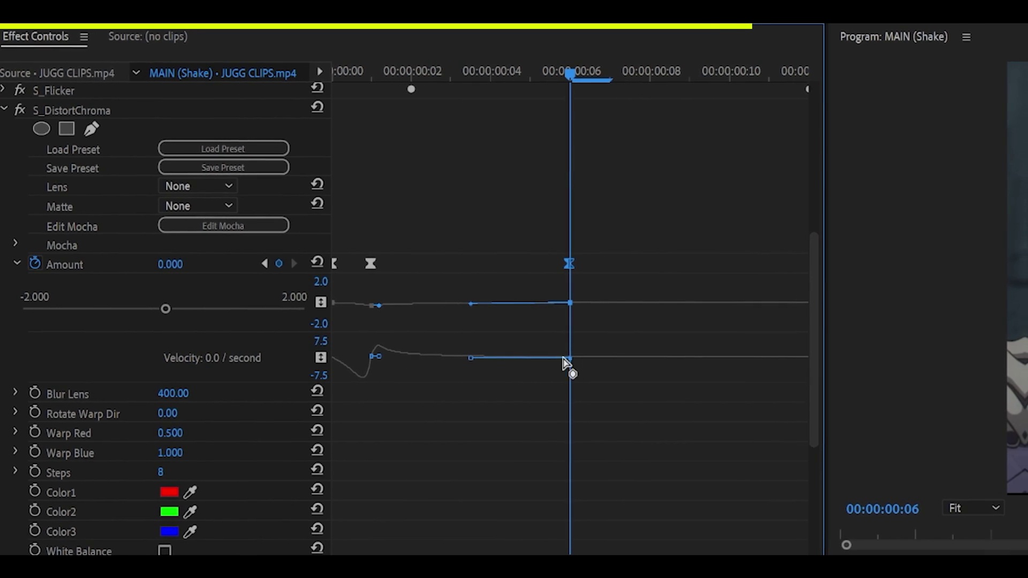
key("Left")
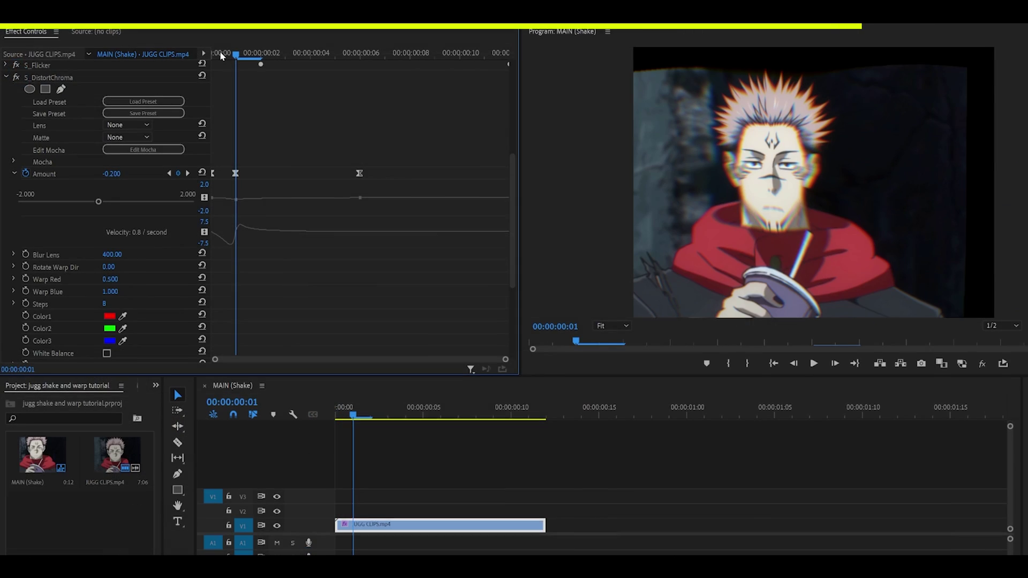
left_click(221, 53)
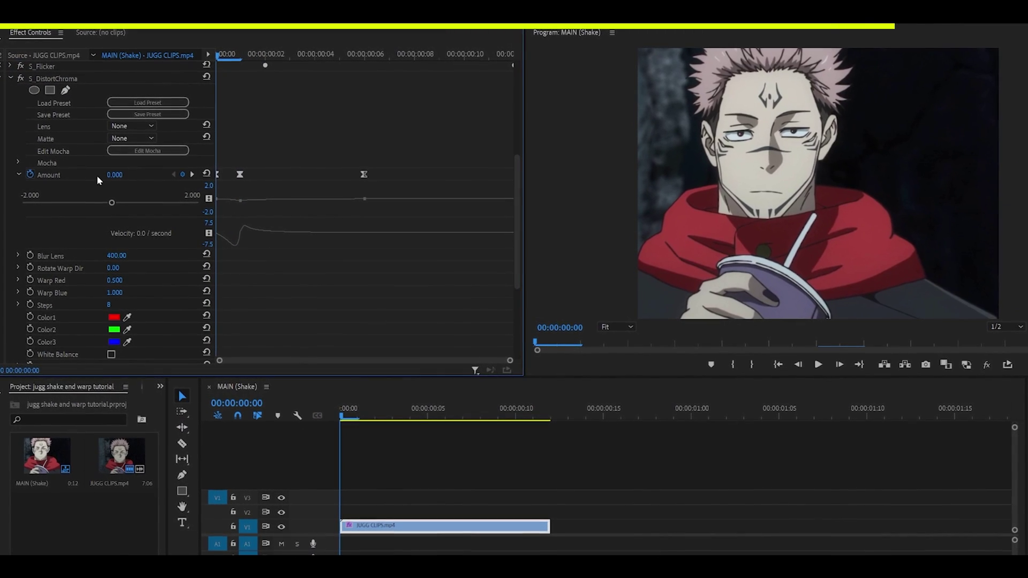
left_click_drag(417, 150, 184, 187)
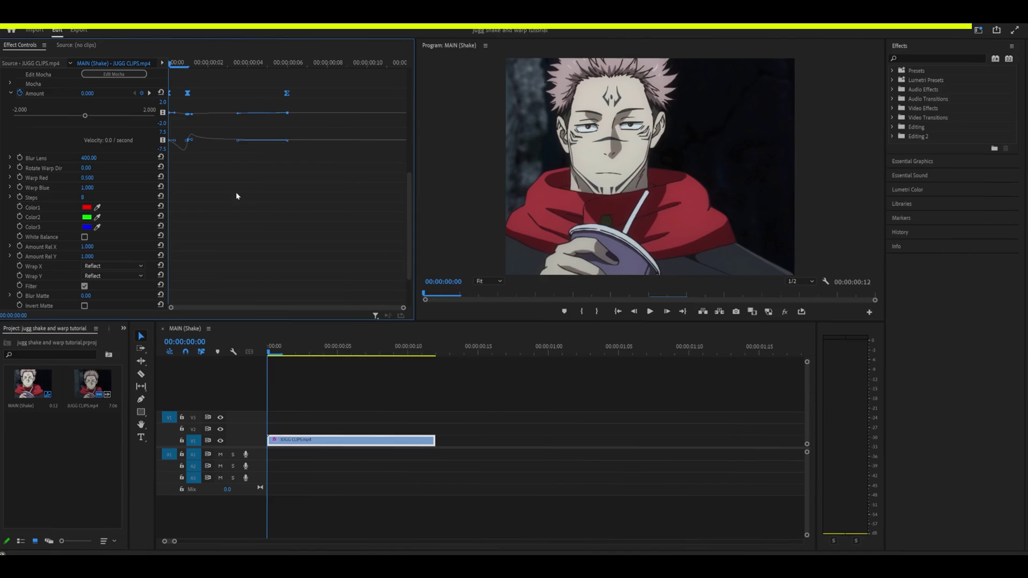
left_click(30, 158)
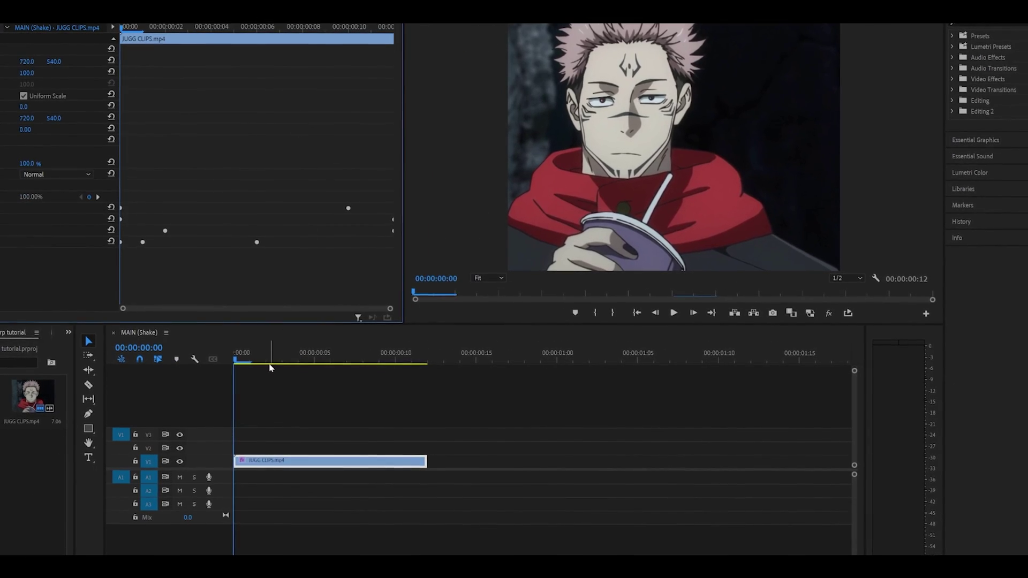
Change the sequence timebase to 24.00 frames/second and scrub through the clip to check the effect
key("space")
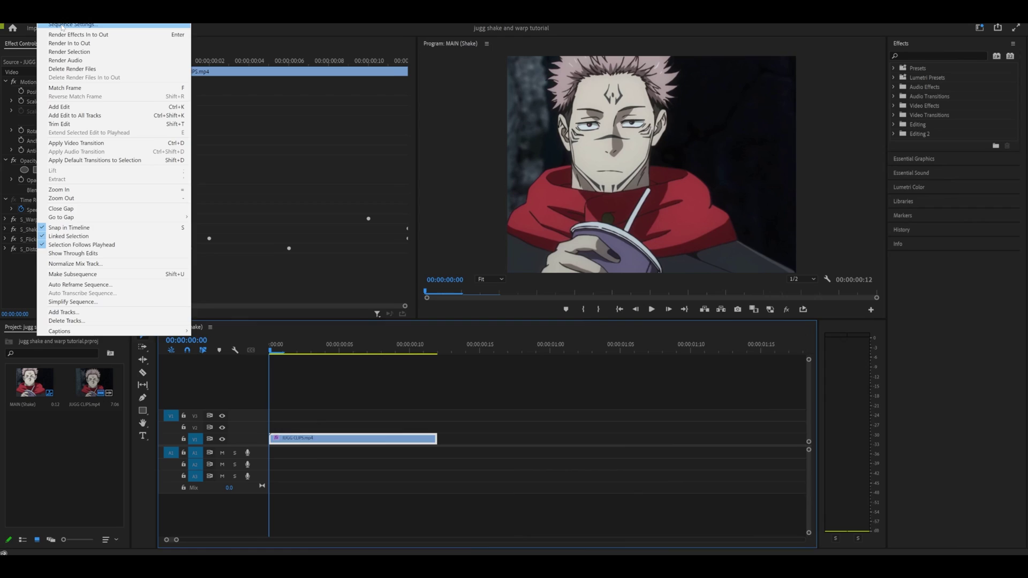
left_click(63, 25)
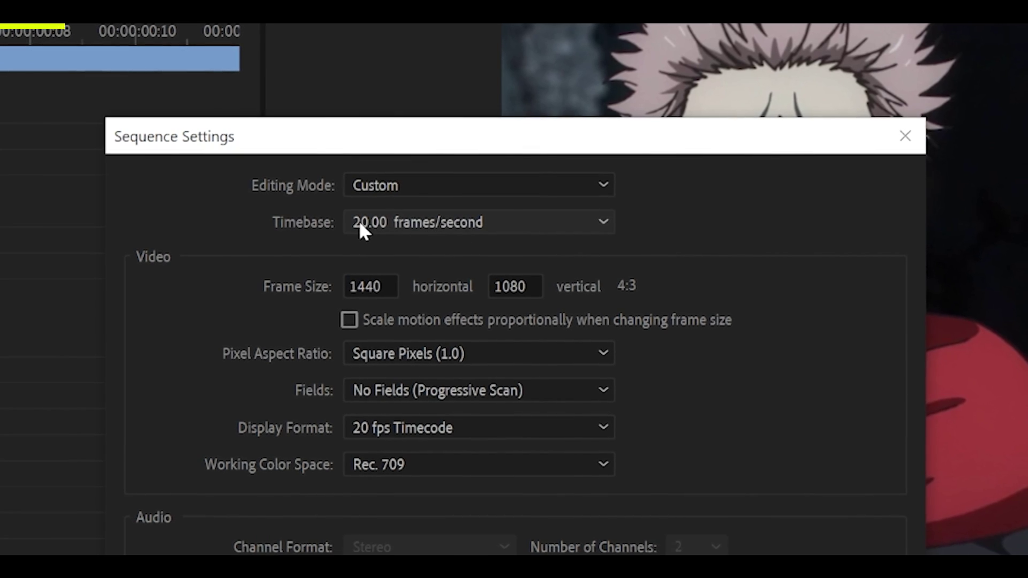
left_click(549, 224)
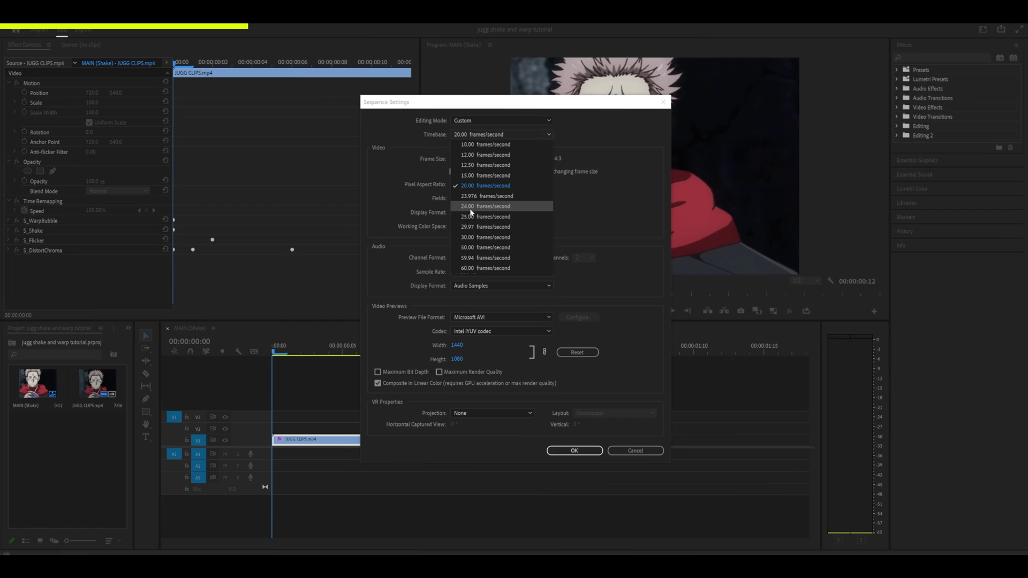
left_click(470, 208)
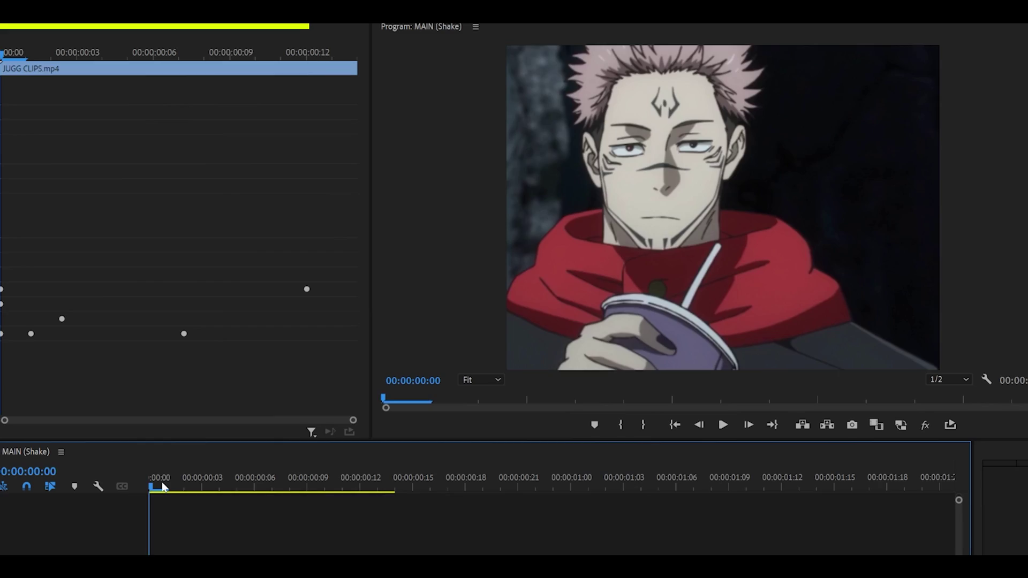
left_click_drag(278, 351, 358, 353)
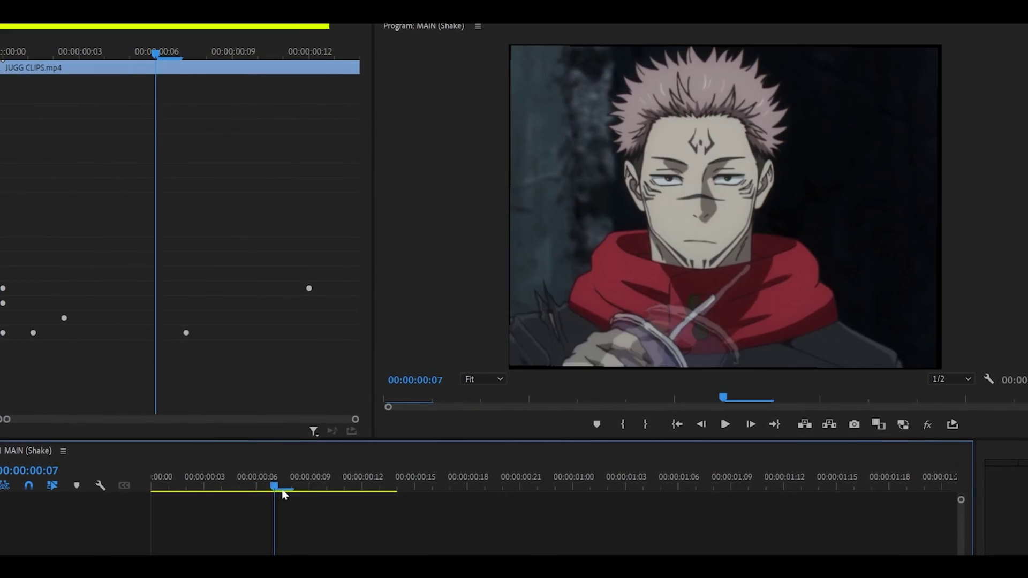
key("Home")
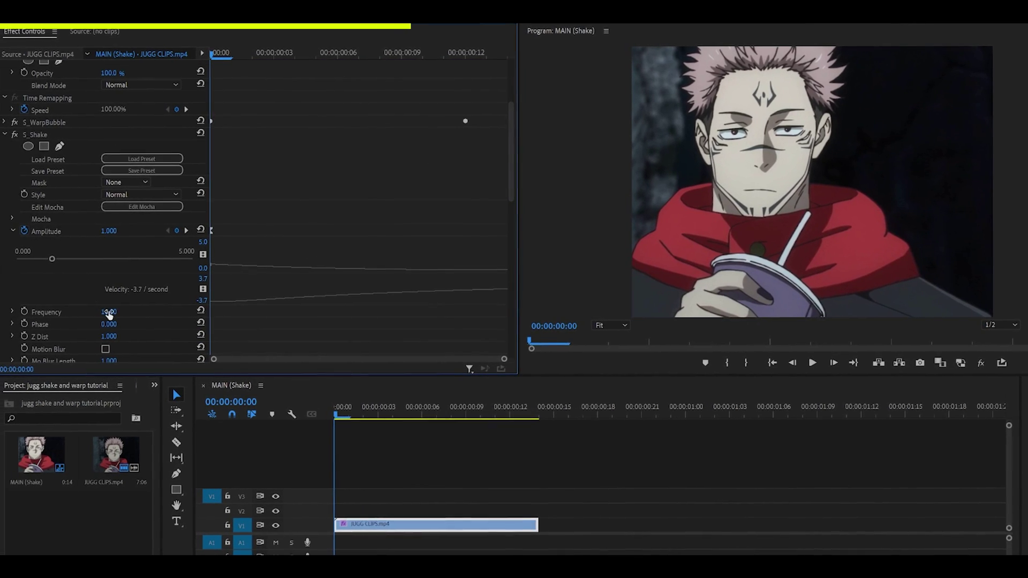
Set S_Shake's Frequency to 12 and play back the clip
type("12")
key("Return")
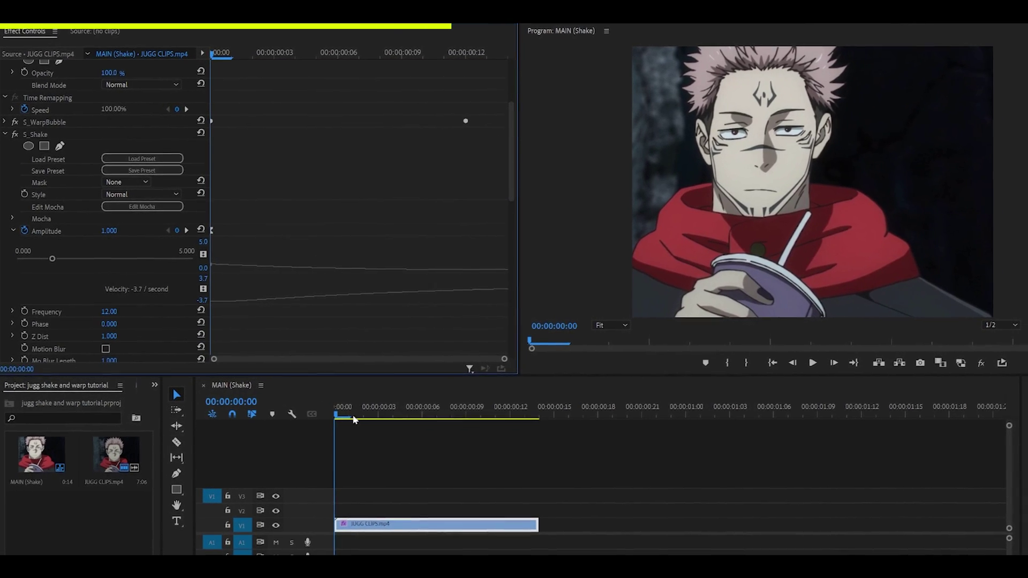
left_click(351, 415)
key("space")
key("space")
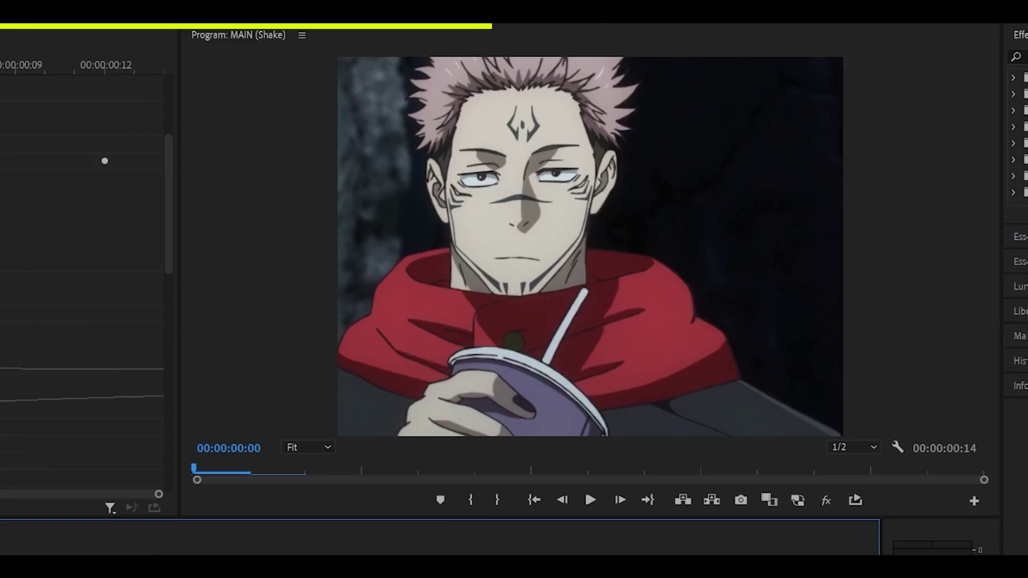
Open S_Shake's Z Rand Freq value for editing and close the entry
scroll(296, 288, "down", 4)
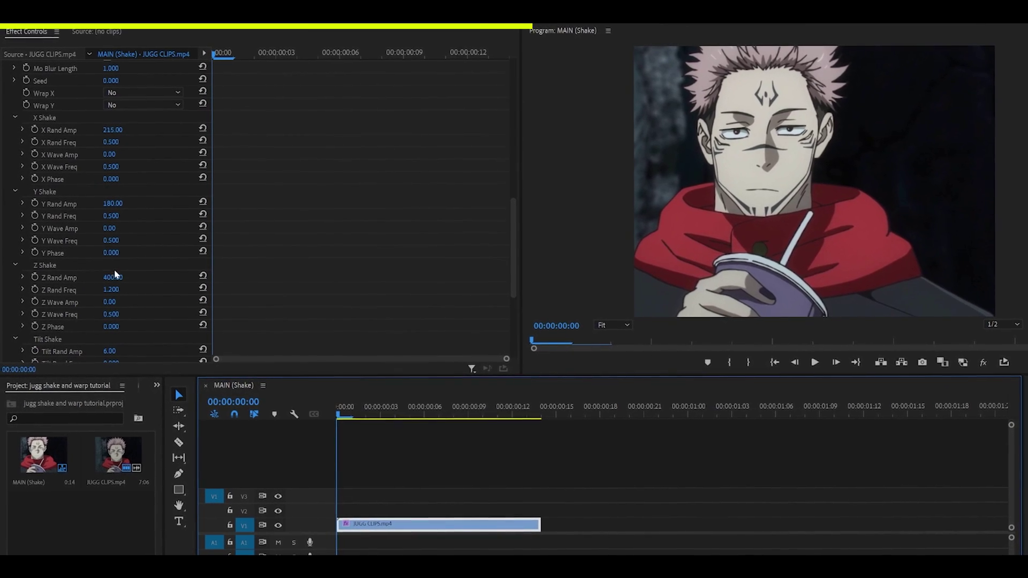
left_click(116, 291)
key("Return")
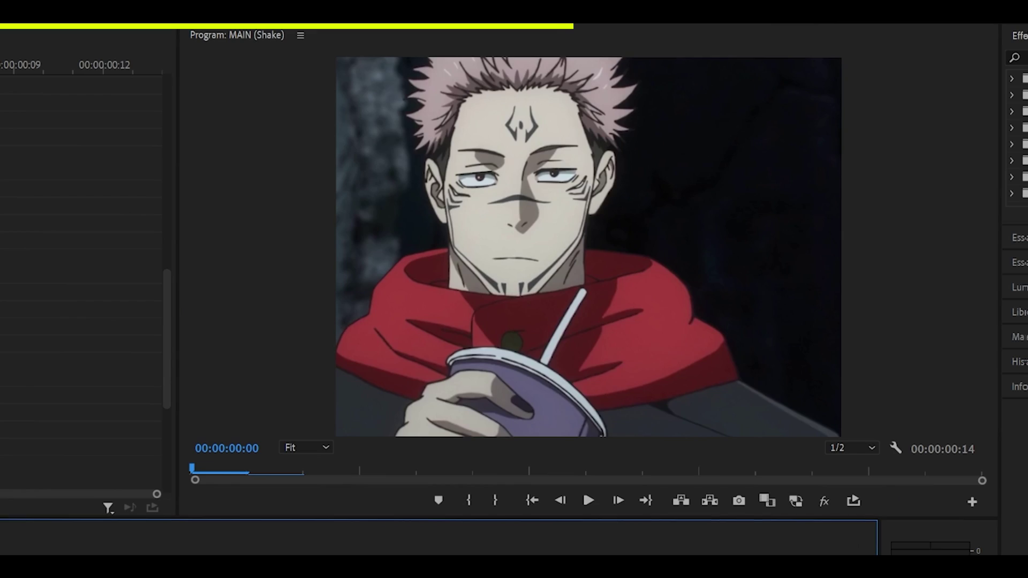
Play back the shake and set S_Shake's Frequency to 10
key("space")
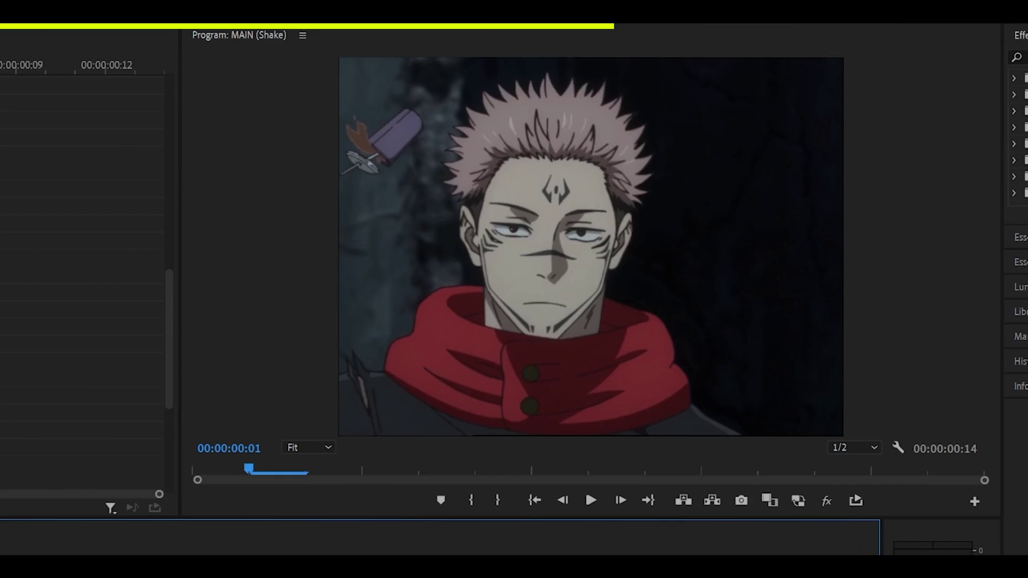
key("space")
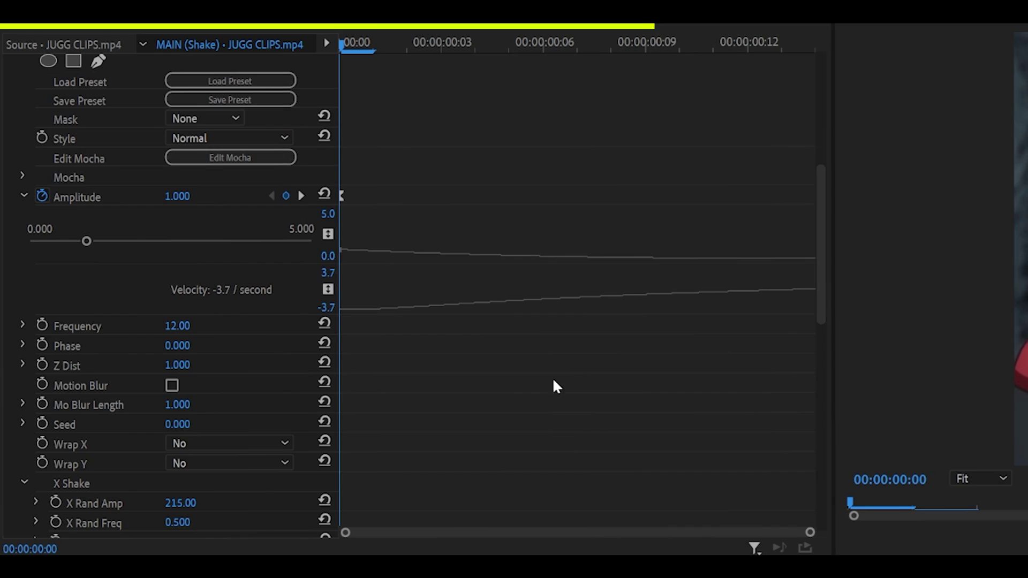
type("10")
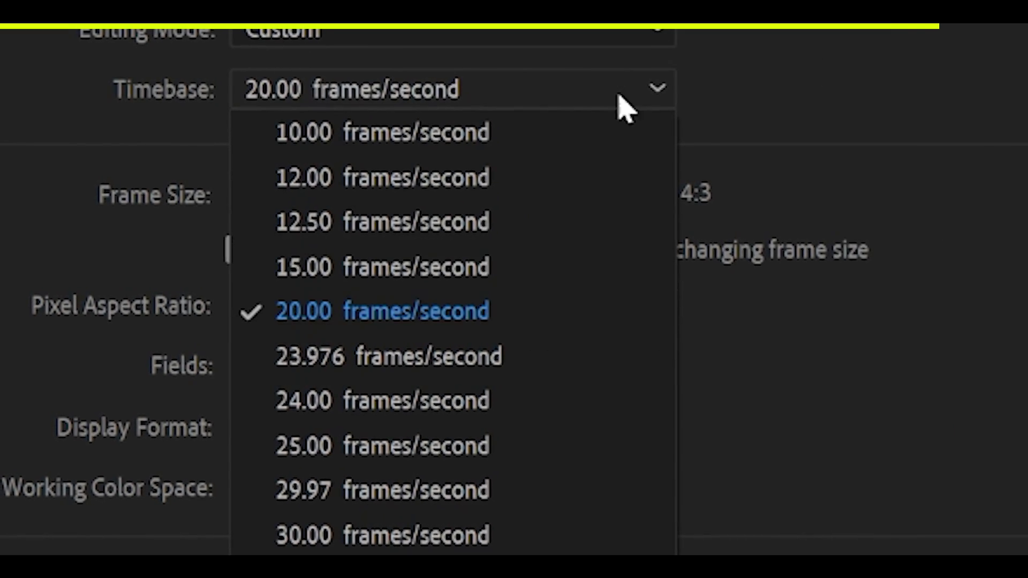
Review the timebase options in the sequence settings and close the settings without saving a change
left_click(647, 461)
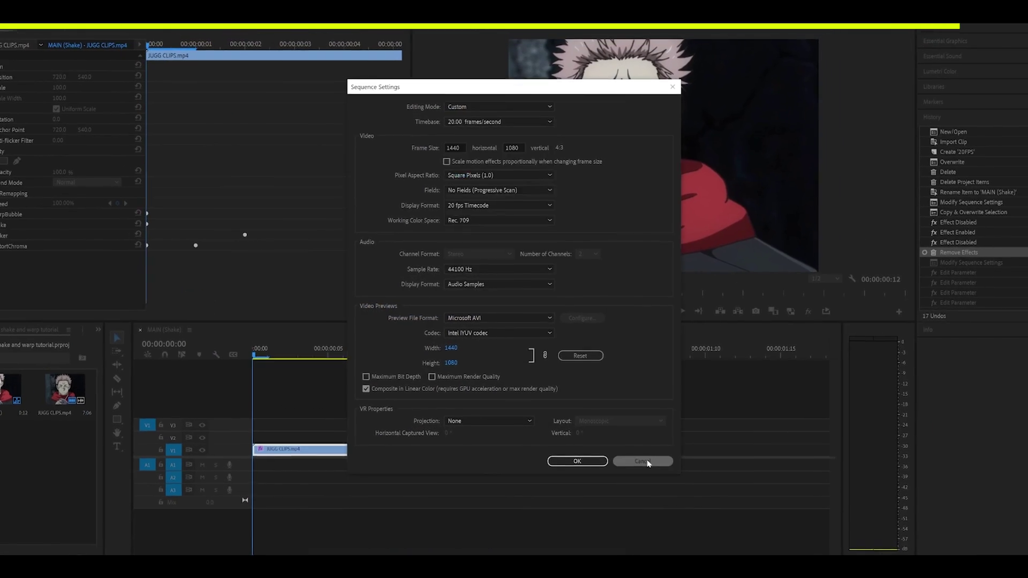
left_click(646, 461)
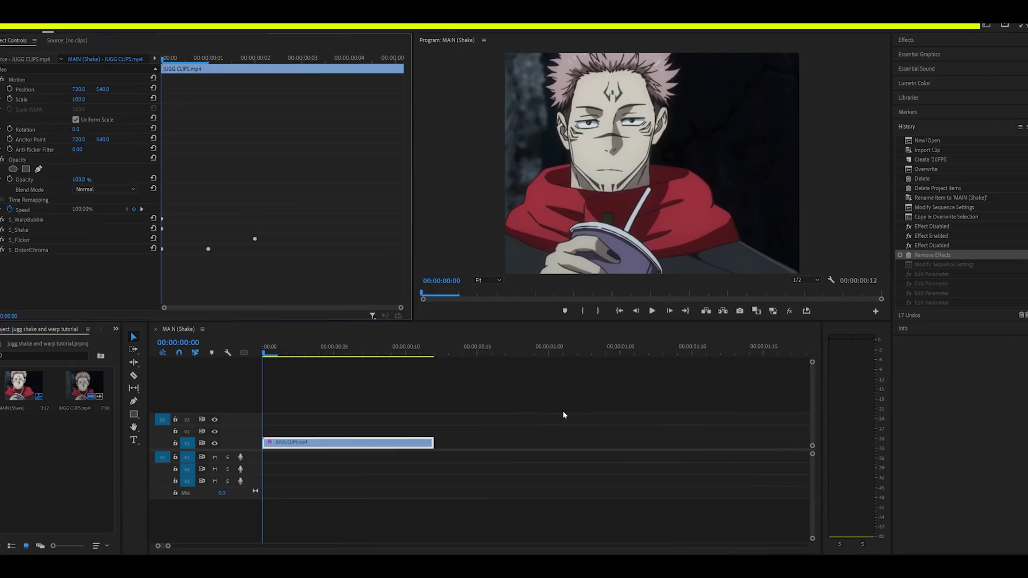